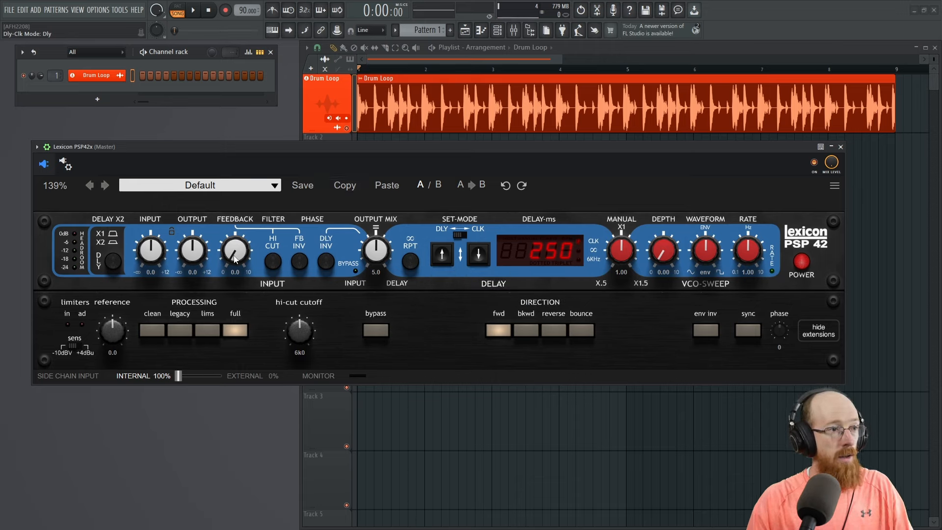
- Raise the delay feedback to 8.1 and audition infinite repeat on the playing drum loop
{"action": "left_click_drag", "start_coordinate": [239, 261], "coordinate": [242, 224]}
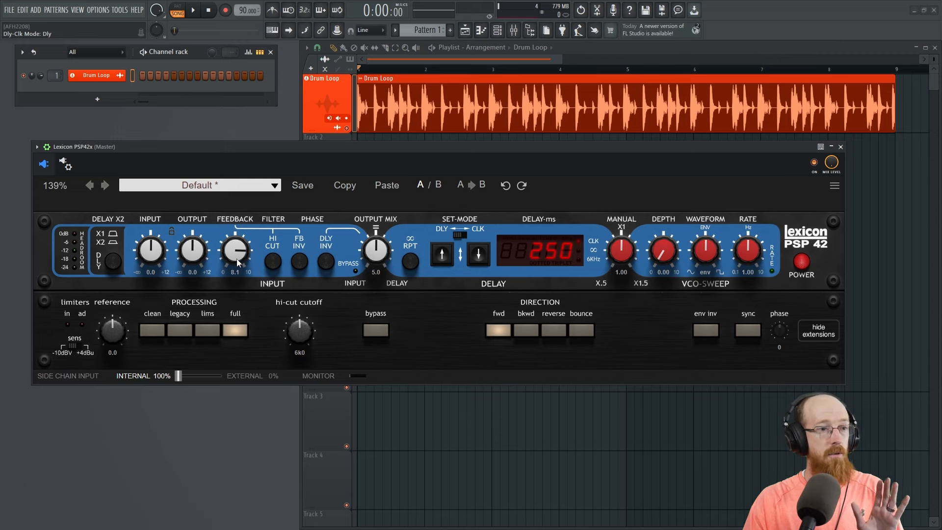
{"action": "key", "text": "space"}
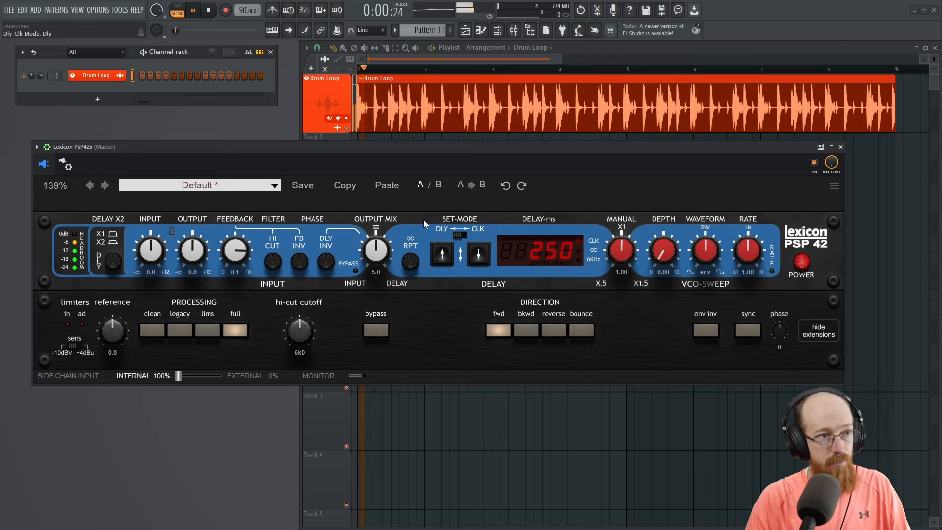
{"action": "left_click", "coordinate": [410, 264]}
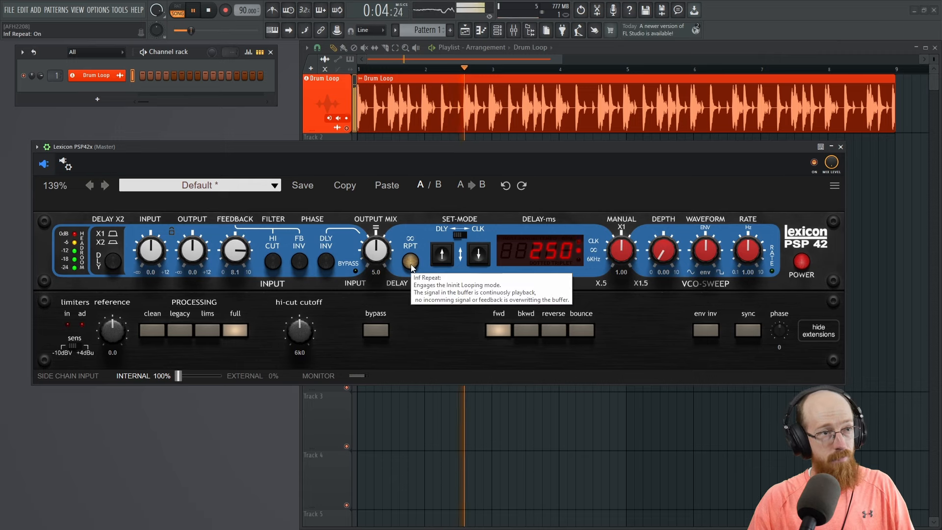
{"action": "left_click", "coordinate": [410, 264]}
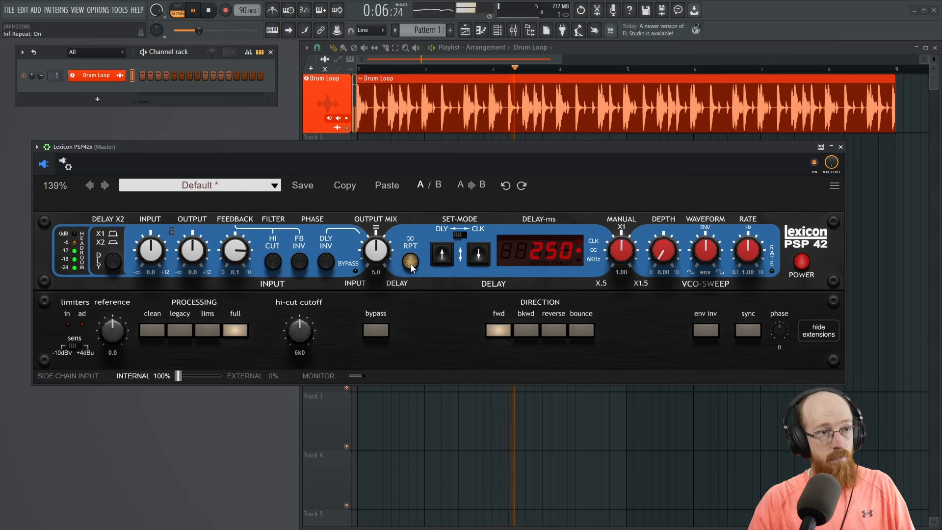
{"action": "key", "text": "space"}
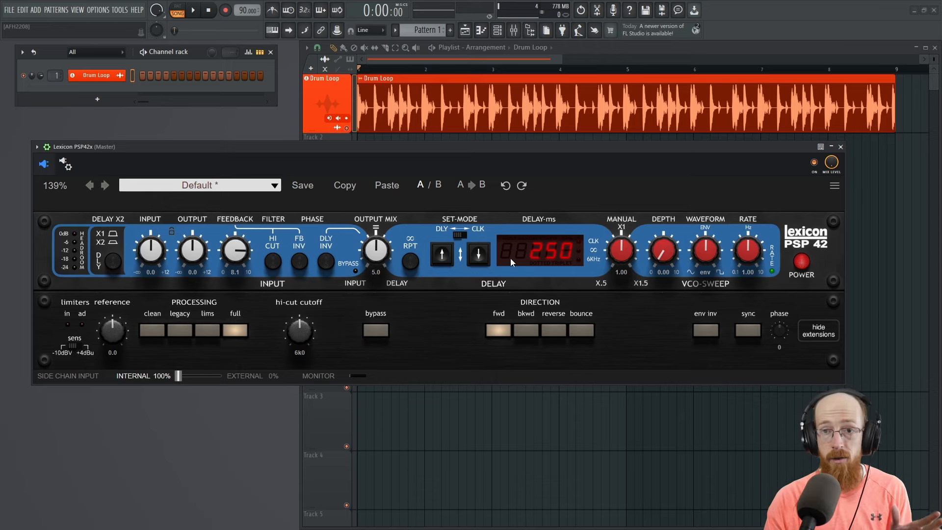
- Set the delay time to 50 ms and raise the output mix to 8.0
{"action": "left_click_drag", "start_coordinate": [529, 253], "coordinate": [557, 279]}
{"action": "double_click", "coordinate": [561, 253]}
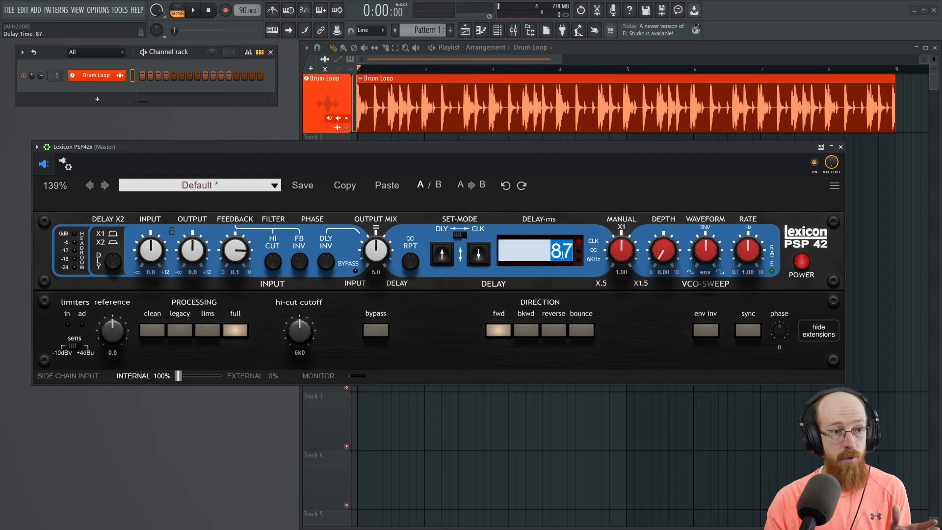
{"action": "type", "text": "50"}
{"action": "key", "text": "Return"}
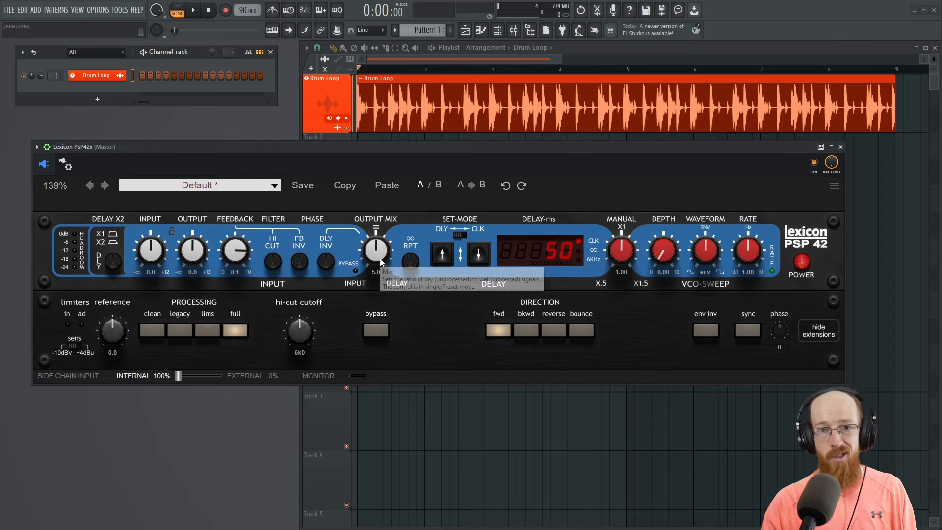
{"action": "left_click_drag", "start_coordinate": [381, 261], "coordinate": [390, 172]}
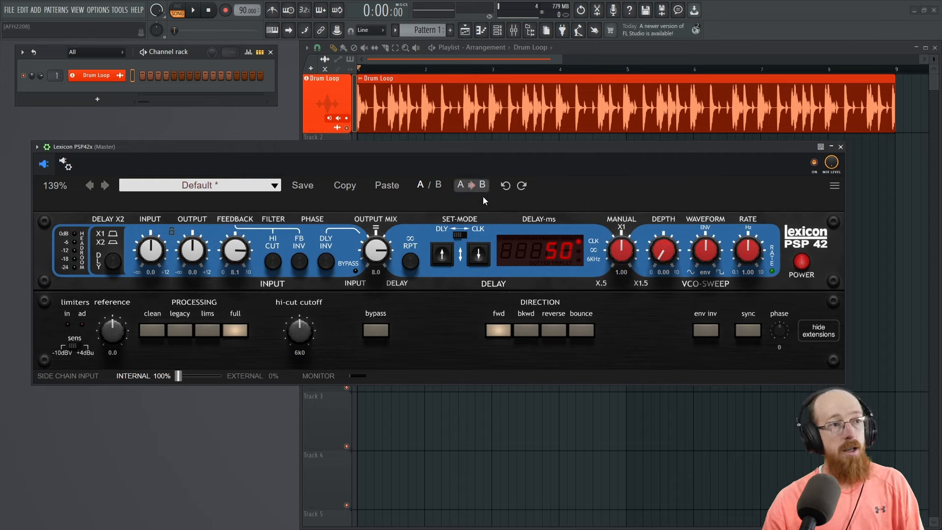
- Play the drum loop and toggle infinite repeat on and off to audition the shorter delay's stutter effect
{"action": "key", "text": "space"}
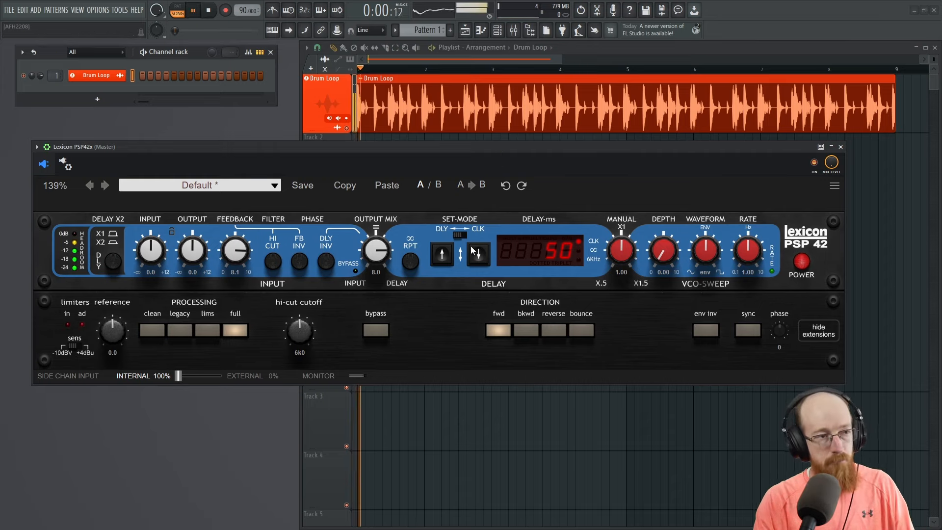
{"action": "left_click", "coordinate": [411, 263]}
{"action": "left_click", "coordinate": [411, 263]}
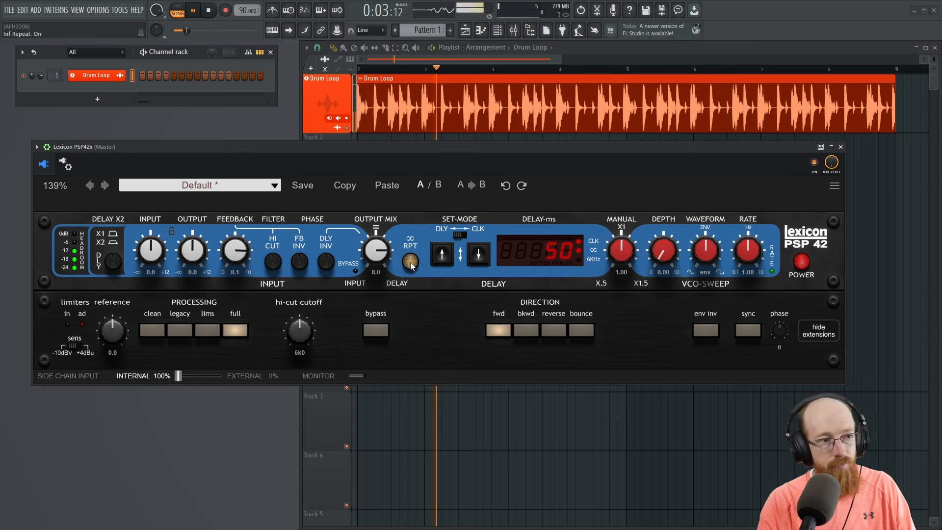
{"action": "left_click", "coordinate": [410, 262]}
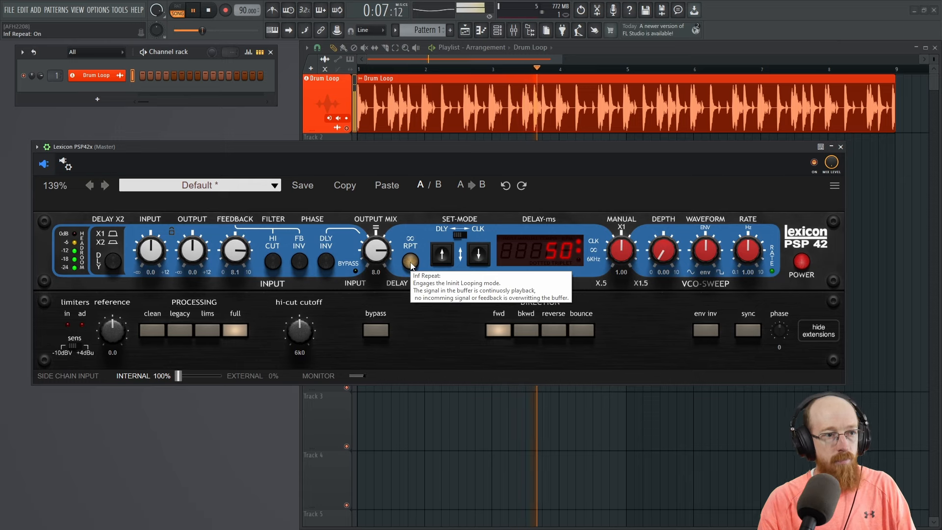
{"action": "left_click", "coordinate": [411, 264]}
{"action": "key", "text": "space"}
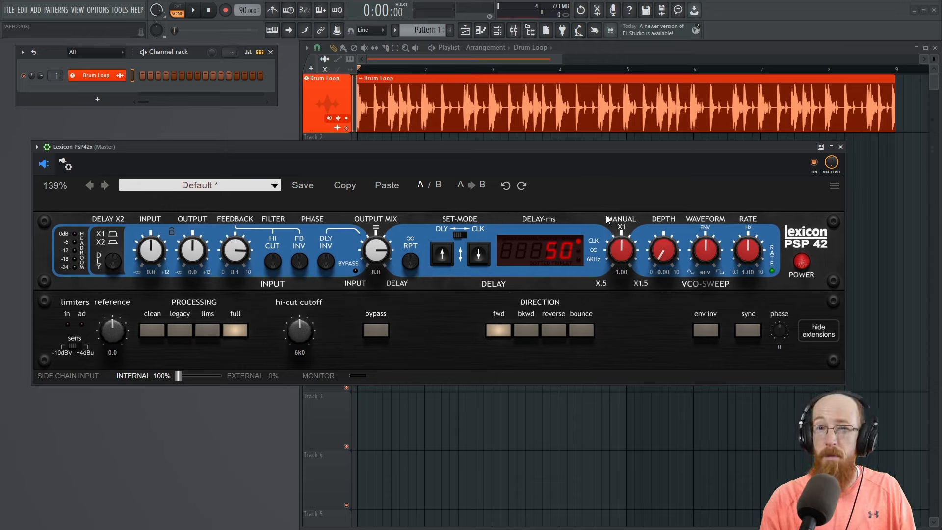
- Set the Manual VCO control to 1.01 while the drum loop plays
{"action": "key", "text": "space"}
{"action": "mouse_move", "coordinate": [620, 249]}
{"action": "left_mouse_down"}
{"action": "mouse_move", "coordinate": [618, 309]}
{"action": "mouse_move", "coordinate": [628, 208]}
{"action": "mouse_move", "coordinate": [620, 280]}
{"action": "mouse_move", "coordinate": [628, 212]}
{"action": "mouse_move", "coordinate": [622, 251]}
{"action": "left_mouse_up"}
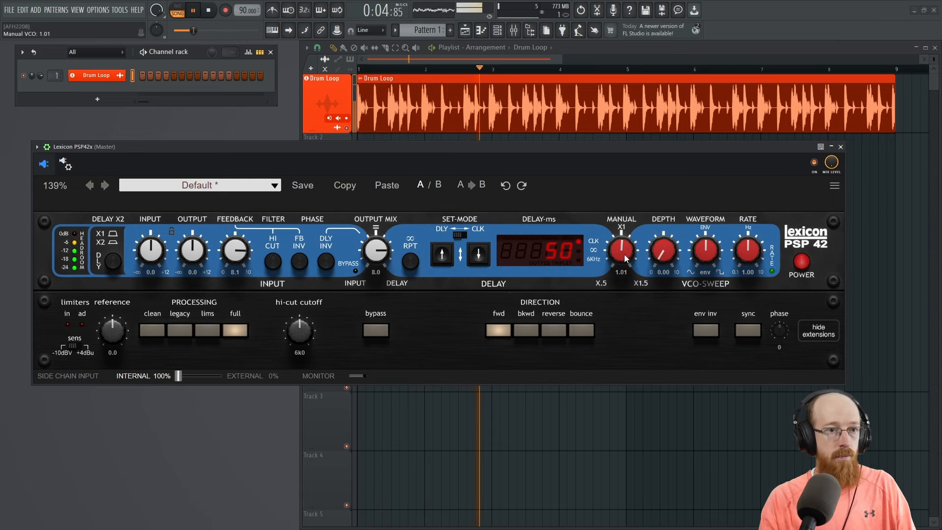
{"action": "key", "text": "space"}
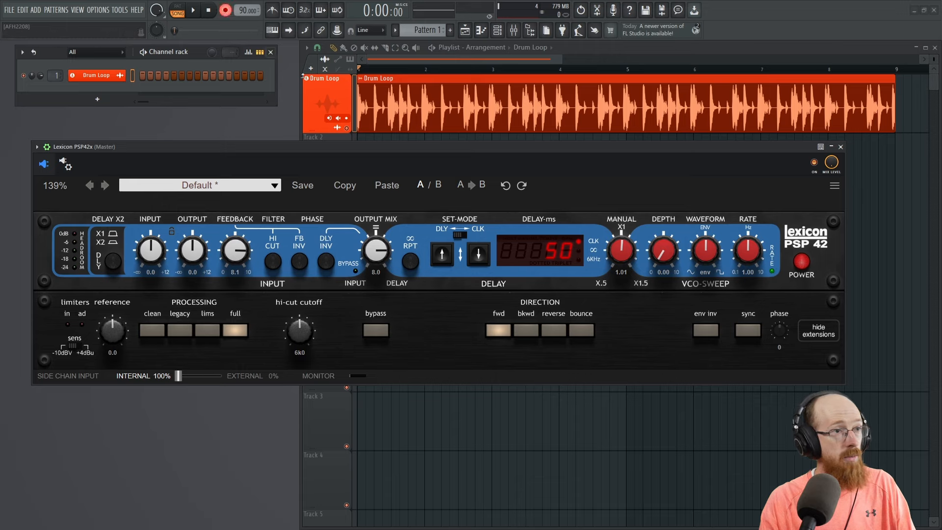
- Record infinite repeat on/off switching as automation in Pattern 1 while the drum loop plays through
{"action": "left_click", "coordinate": [411, 263]}
{"action": "key", "text": "space"}
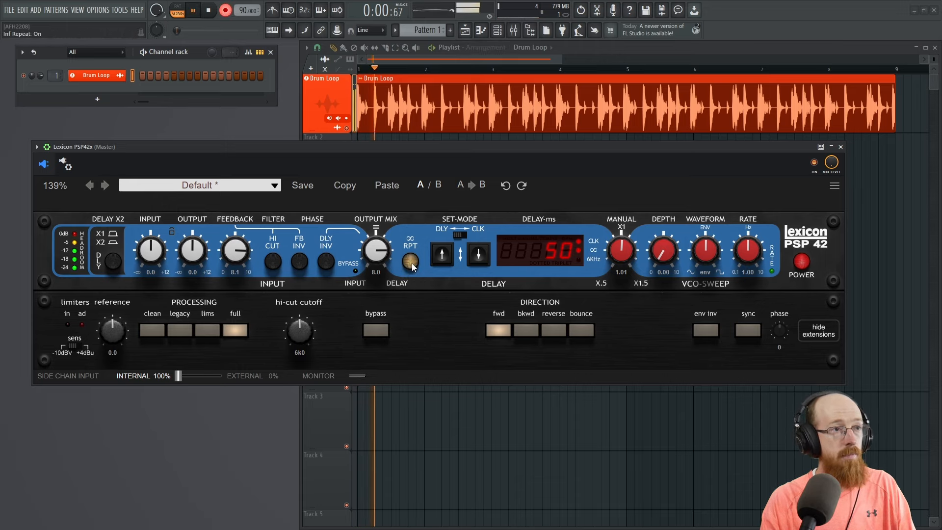
{"action": "left_click", "coordinate": [411, 263]}
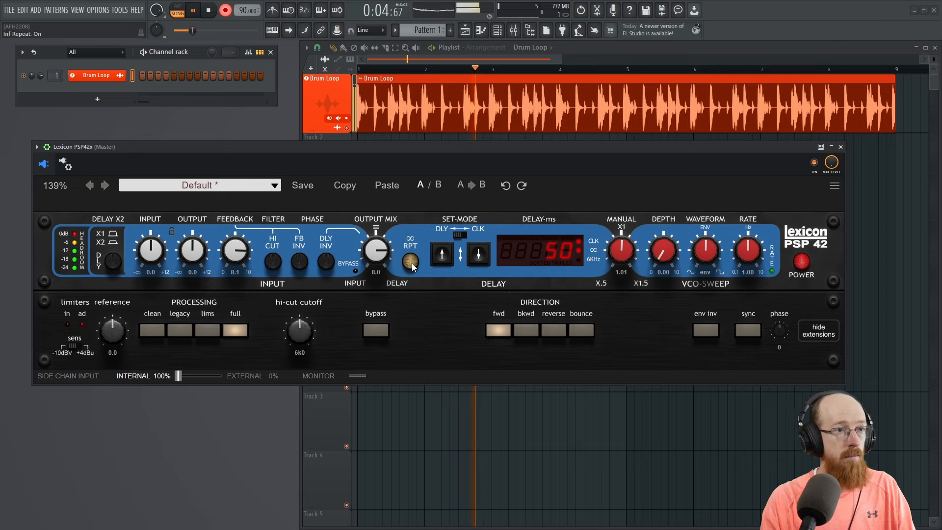
{"action": "left_click", "coordinate": [411, 263]}
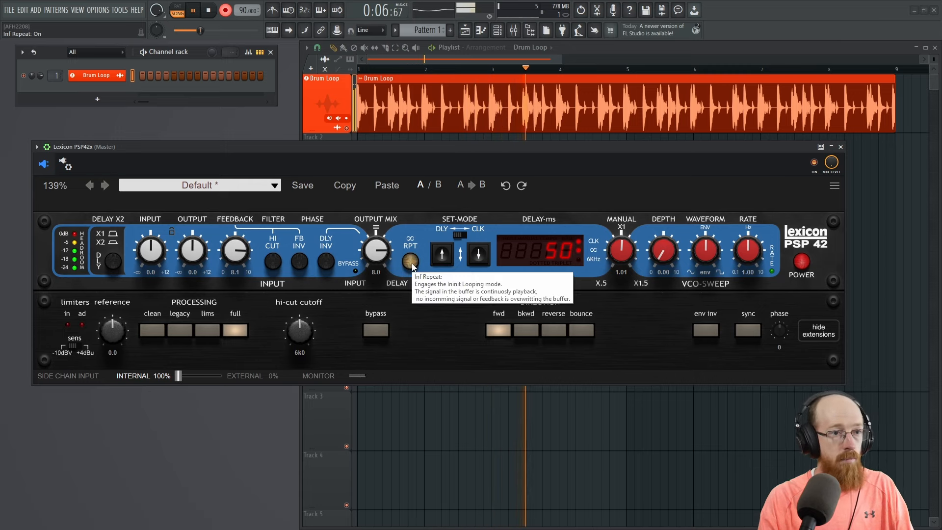
{"action": "left_click", "coordinate": [411, 263]}
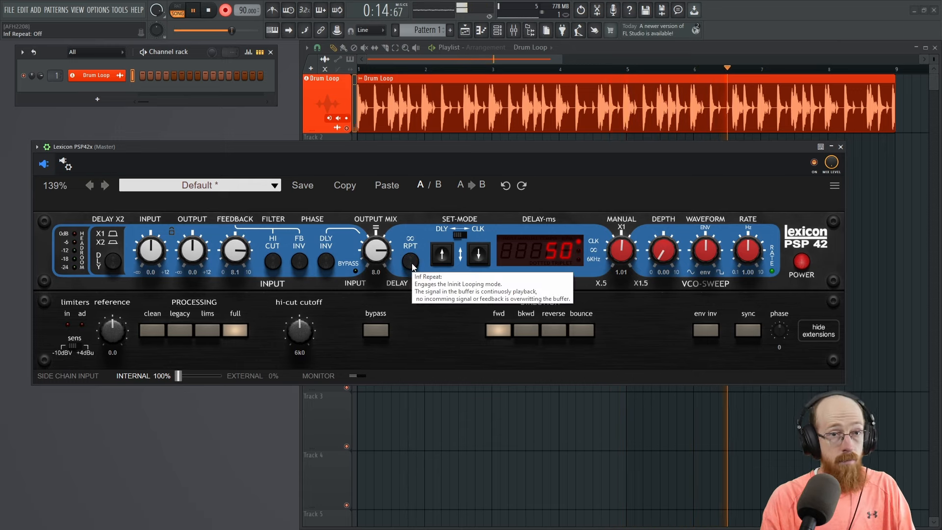
{"action": "left_click", "coordinate": [411, 261]}
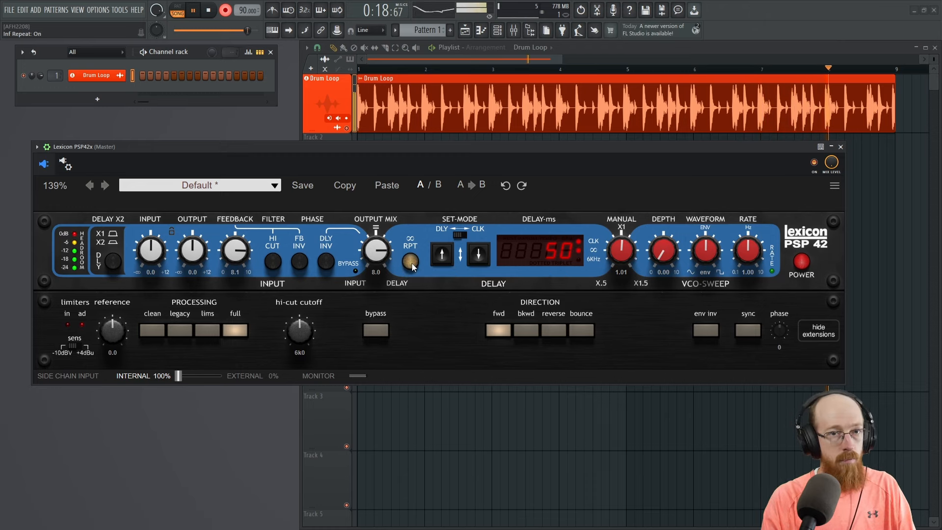
{"action": "left_click", "coordinate": [411, 262]}
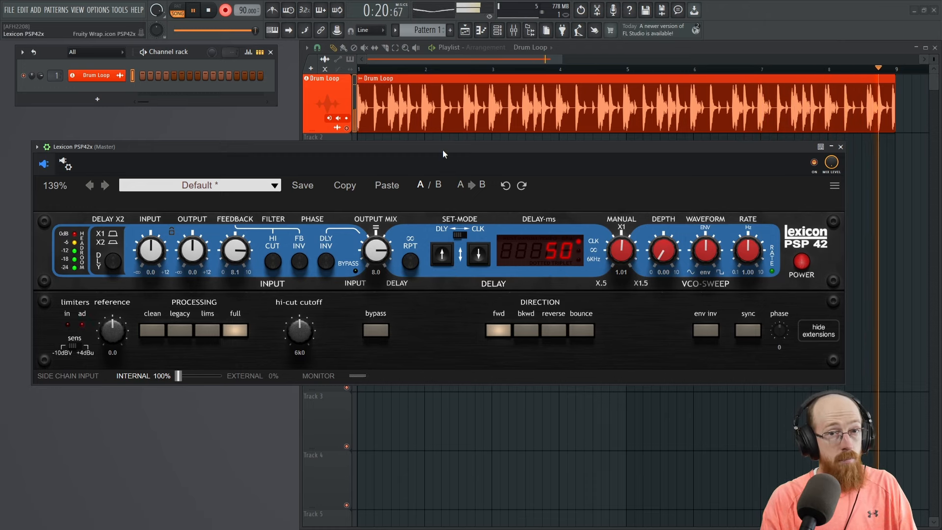
{"action": "key", "text": "space"}
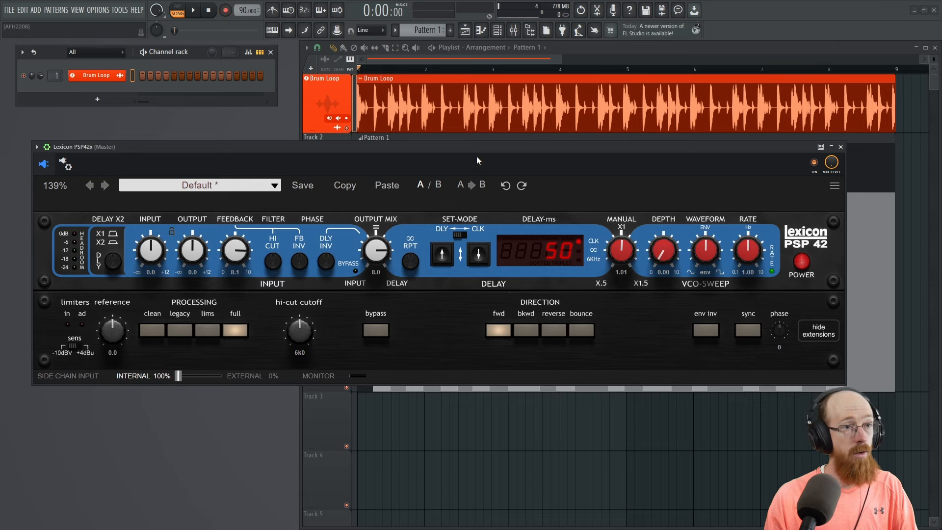
- Reduce the height of Track 2 in the playlist, moving the delay plugin window clear of it and back
{"action": "left_click_drag", "start_coordinate": [480, 149], "coordinate": [497, 300]}
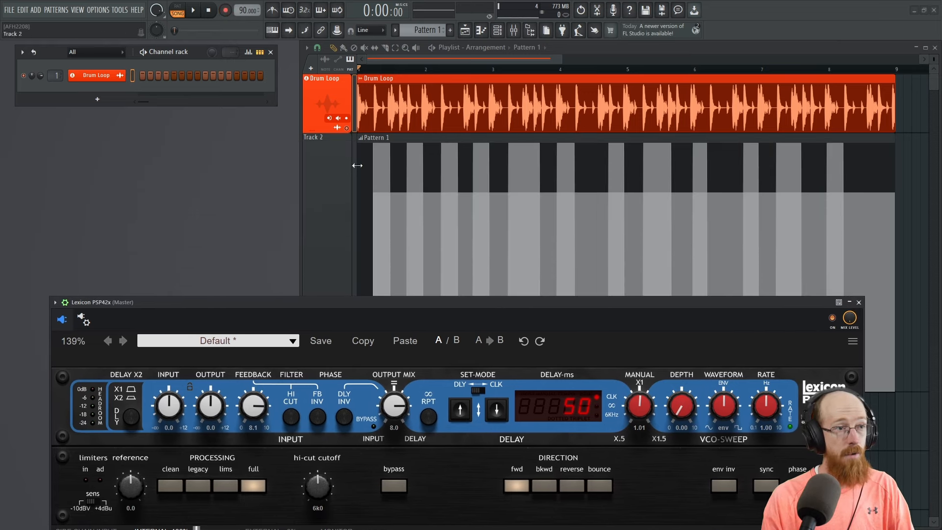
{"action": "left_click_drag", "start_coordinate": [398, 302], "coordinate": [326, 173]}
{"action": "left_click_drag", "start_coordinate": [446, 423], "coordinate": [446, 139]}
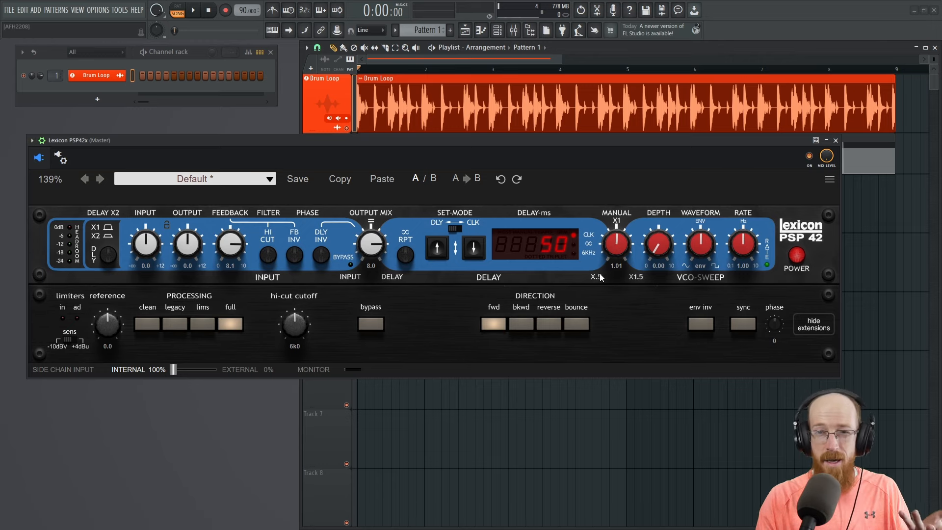
- Set the Manual VCO control to 0.96 and create an automation clip for it from the plugin's parameter list
{"action": "left_click", "coordinate": [32, 140]}
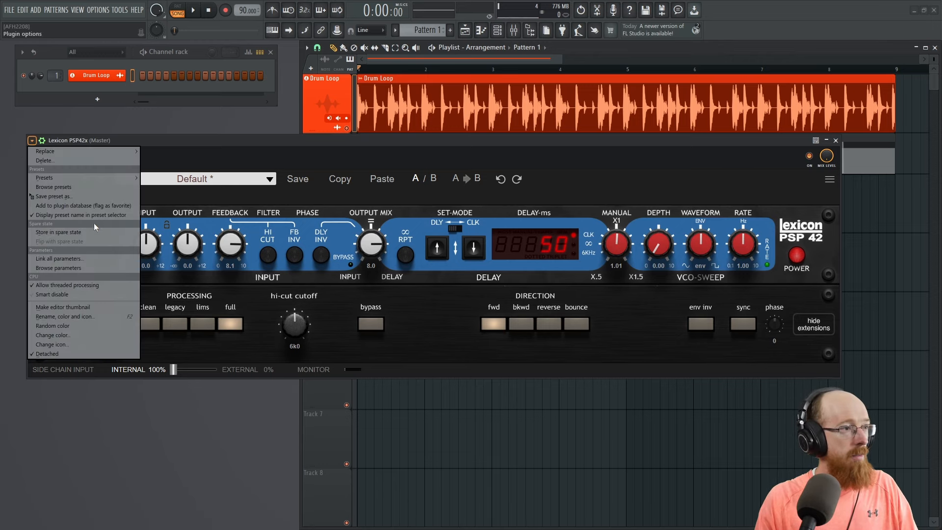
{"action": "left_click", "coordinate": [107, 267]}
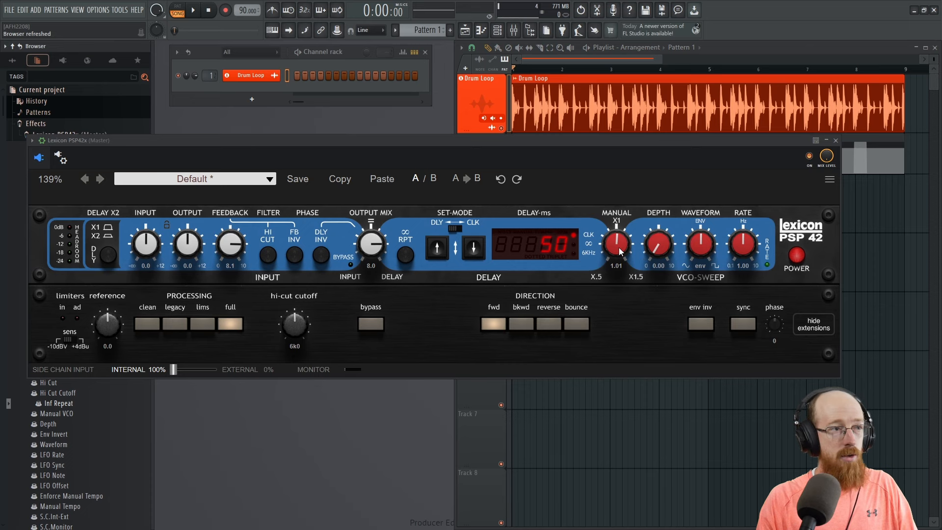
{"action": "left_click_drag", "start_coordinate": [619, 247], "coordinate": [613, 249]}
{"action": "right_click", "coordinate": [91, 416]}
{"action": "left_click", "coordinate": [128, 435]}
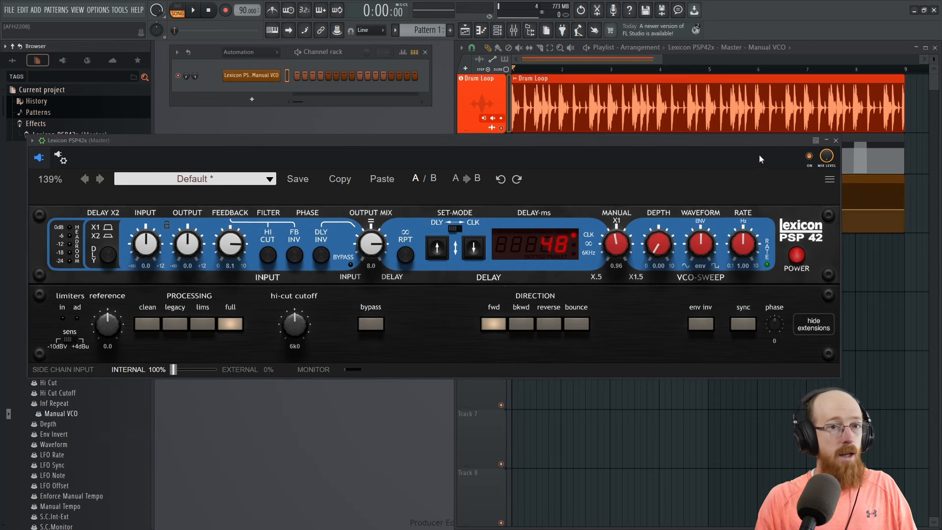
- Uncover the playlist and group Track 2 and Track 3 with the Drum Loop track above
{"action": "left_click_drag", "start_coordinate": [714, 139], "coordinate": [736, 275]}
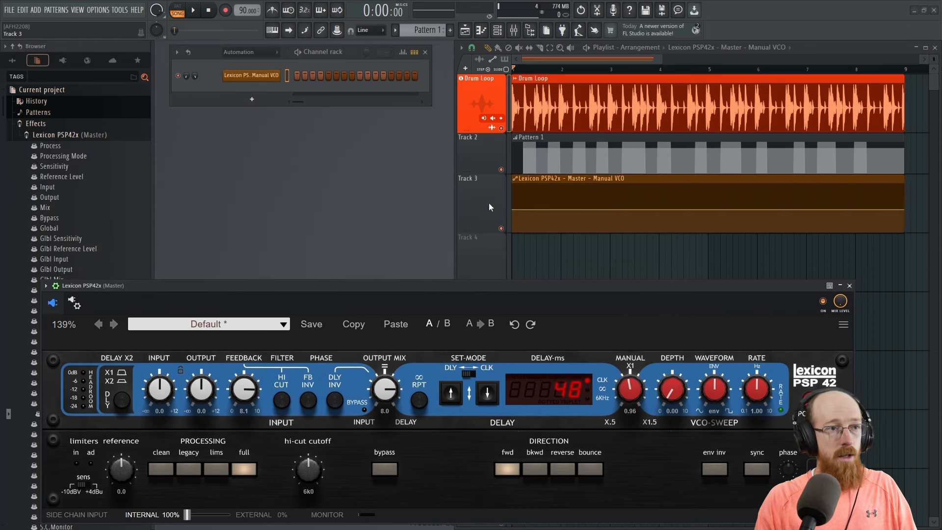
{"action": "right_click", "coordinate": [487, 154]}
{"action": "key", "text": "g"}
{"action": "right_click", "coordinate": [472, 193]}
{"action": "key", "text": "g"}
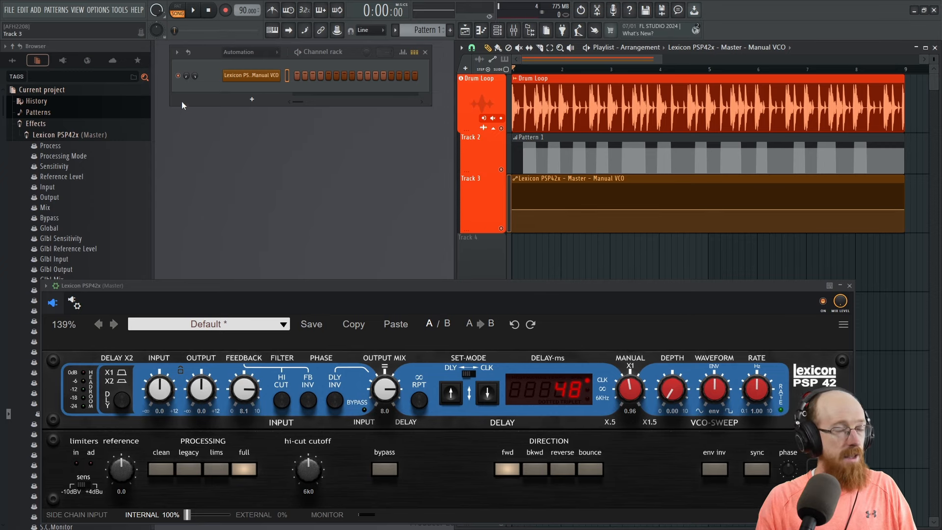
- Examine the recorded Pattern 1 automation against the drum loop and the Manual VCO clip along the timeline
{"action": "scroll", "coordinate": [559, 218], "scroll_direction": "up", "scroll_amount": 3}
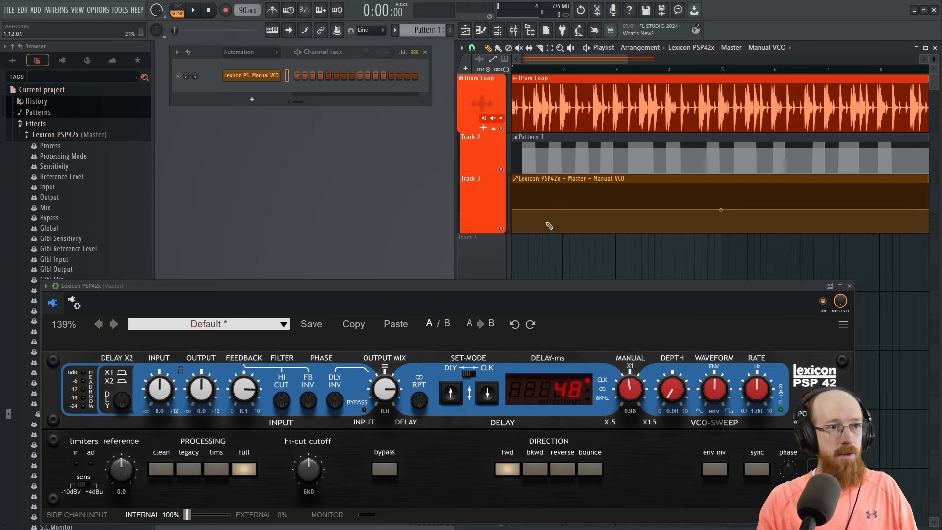
{"action": "left_click_drag", "start_coordinate": [559, 218], "coordinate": [643, 215]}
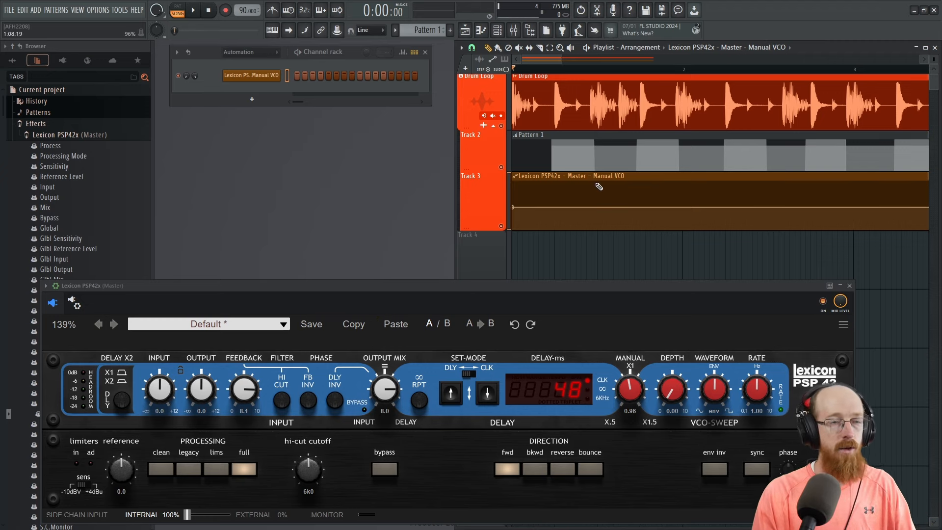
{"action": "scroll", "coordinate": [555, 158], "scroll_direction": "down", "scroll_amount": 3}
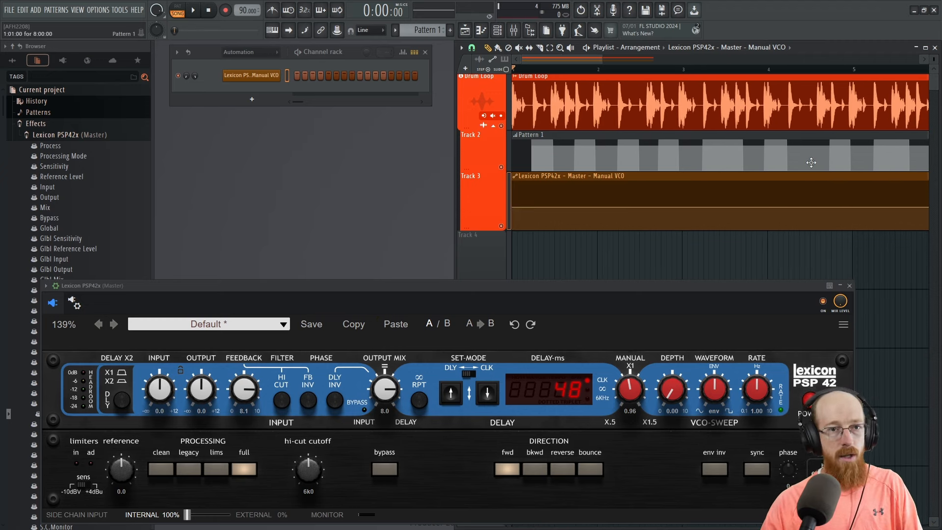
{"action": "left_click_drag", "start_coordinate": [811, 163], "coordinate": [719, 163]}
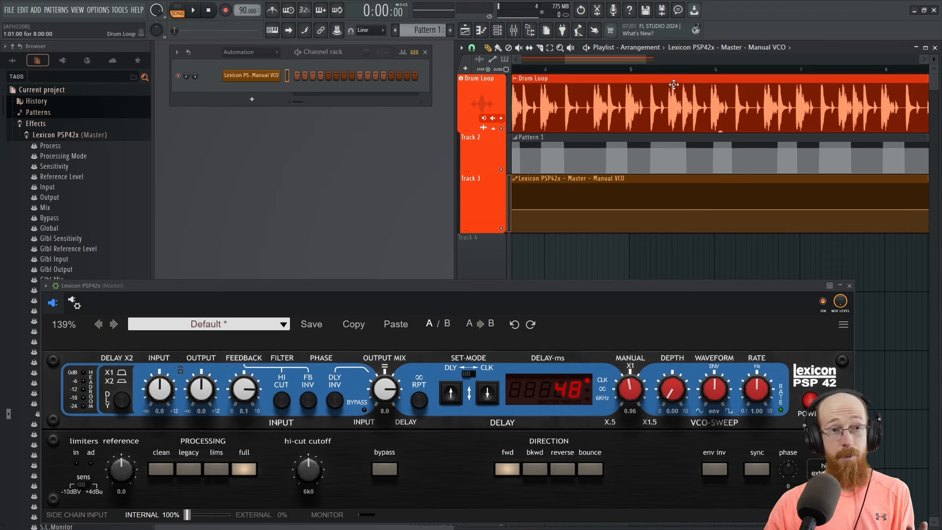
{"action": "scroll", "coordinate": [663, 153], "scroll_direction": "right", "scroll_amount": 2}
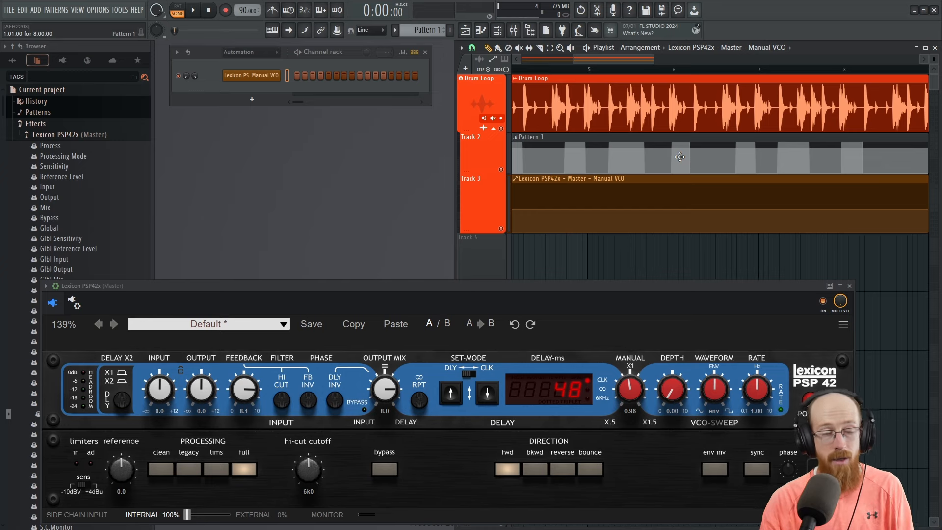
{"action": "scroll", "coordinate": [789, 217], "scroll_direction": "left", "scroll_amount": 3}
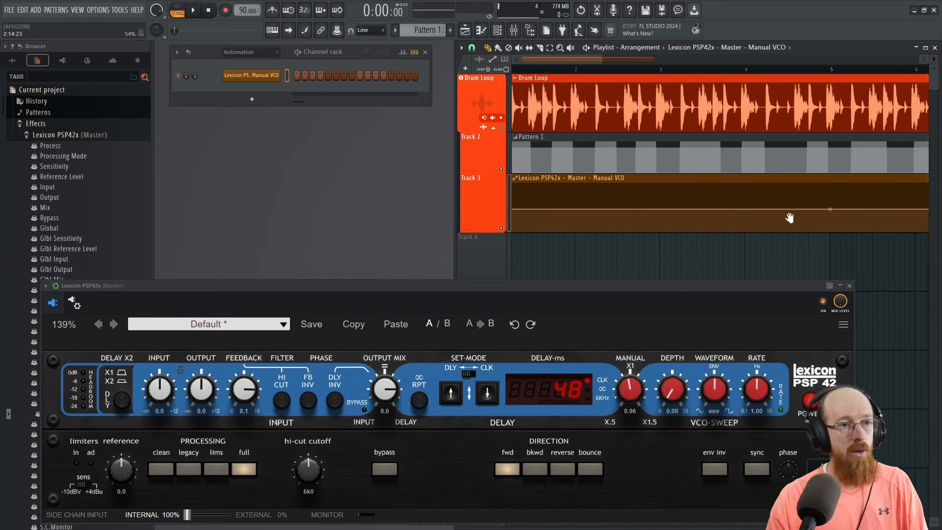
{"action": "scroll", "coordinate": [789, 218], "scroll_direction": "left", "scroll_amount": 1}
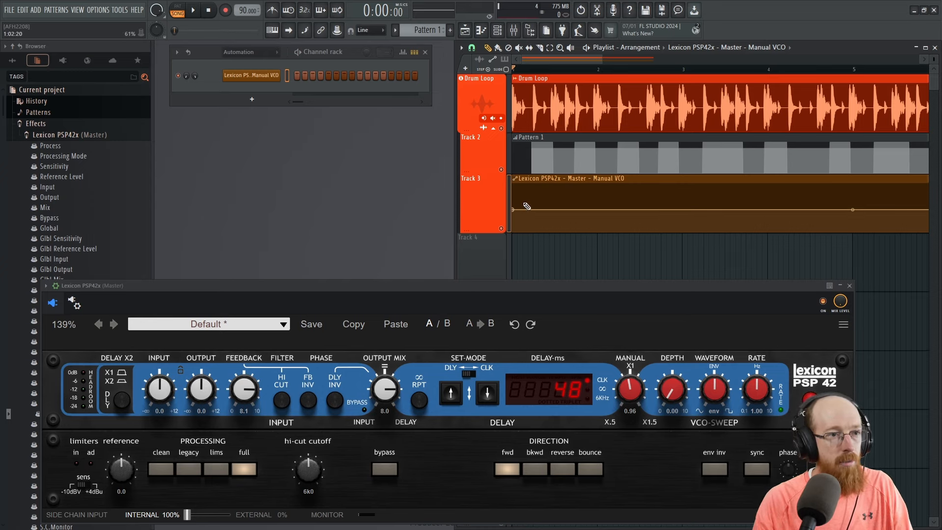
- Shape a curved rise over the first beat of bar 1 in the Manual VCO clip, drop it straight back, and play it
{"action": "scroll", "coordinate": [526, 206], "scroll_direction": "up", "scroll_amount": 3}
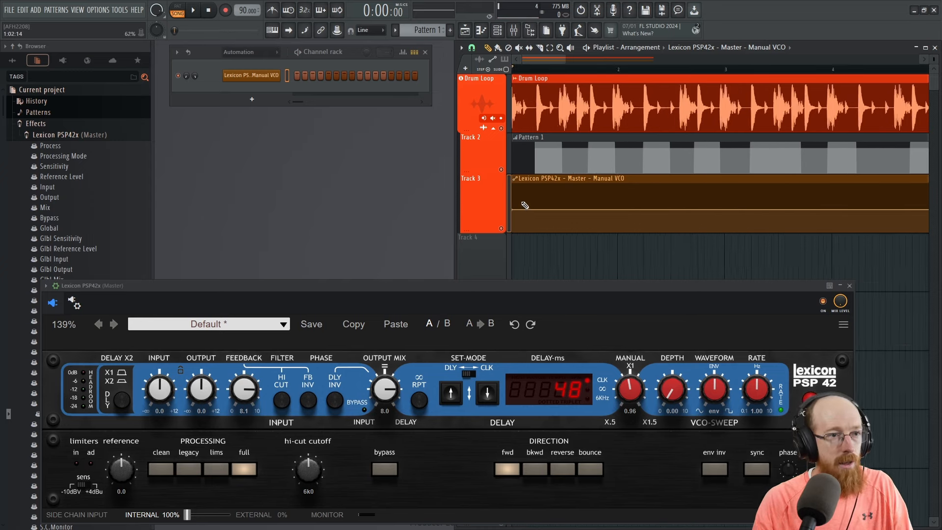
{"action": "right_click", "coordinate": [553, 204]}
{"action": "left_click_drag", "start_coordinate": [554, 204], "coordinate": [558, 190]}
{"action": "key", "text": "ctrl+z"}
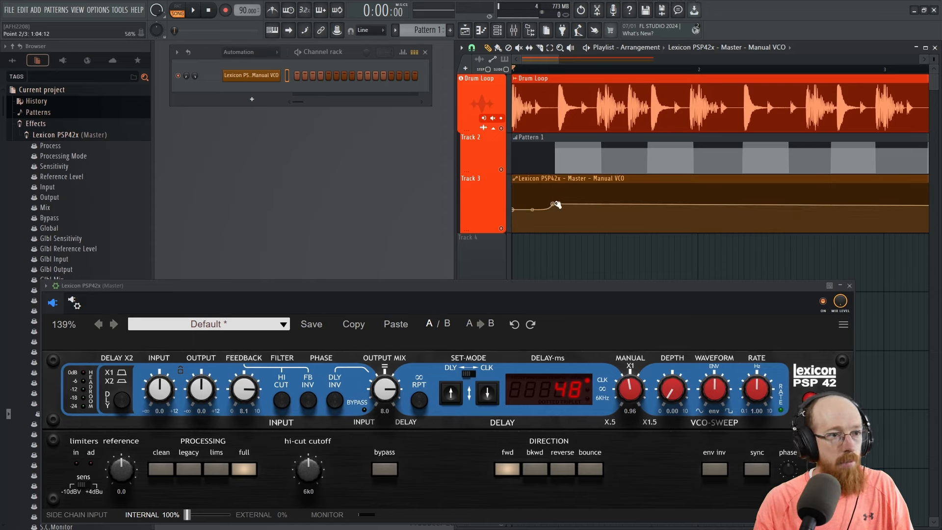
{"action": "left_click_drag", "start_coordinate": [555, 204], "coordinate": [535, 198]}
{"action": "right_click", "coordinate": [579, 216]}
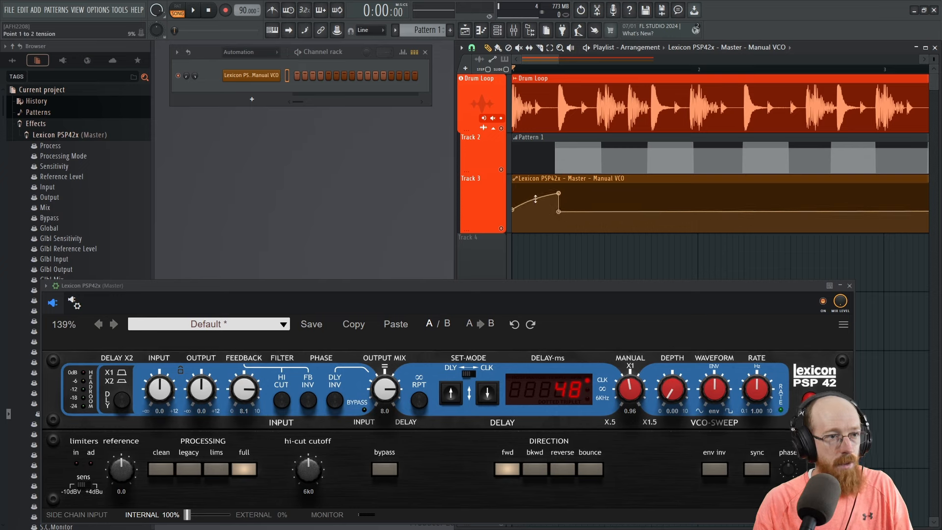
{"action": "key", "text": "space"}
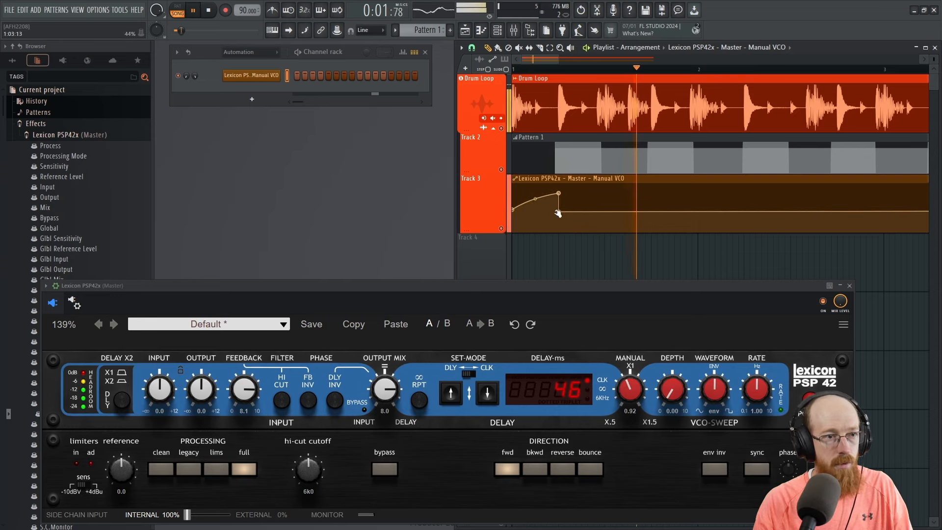
{"action": "key", "text": "space"}
- Add a curved dip over the last beat of bar 1 in the Manual VCO clip and set its return point to 0.5
{"action": "right_click", "coordinate": [653, 213]}
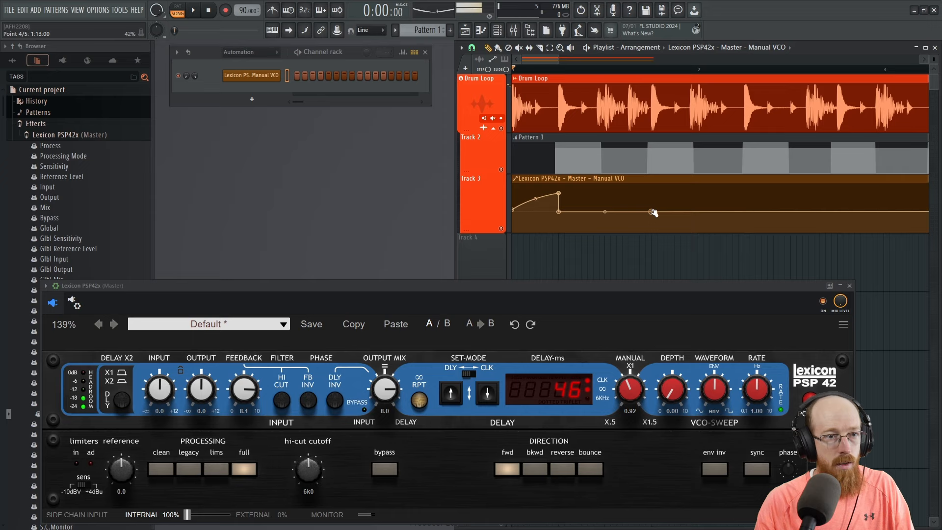
{"action": "right_click", "coordinate": [695, 212]}
{"action": "mouse_move", "coordinate": [694, 212]}
{"action": "left_mouse_down"}
{"action": "mouse_move", "coordinate": [695, 227]}
{"action": "mouse_move", "coordinate": [700, 211]}
{"action": "left_mouse_up"}
{"action": "right_click", "coordinate": [700, 227]}
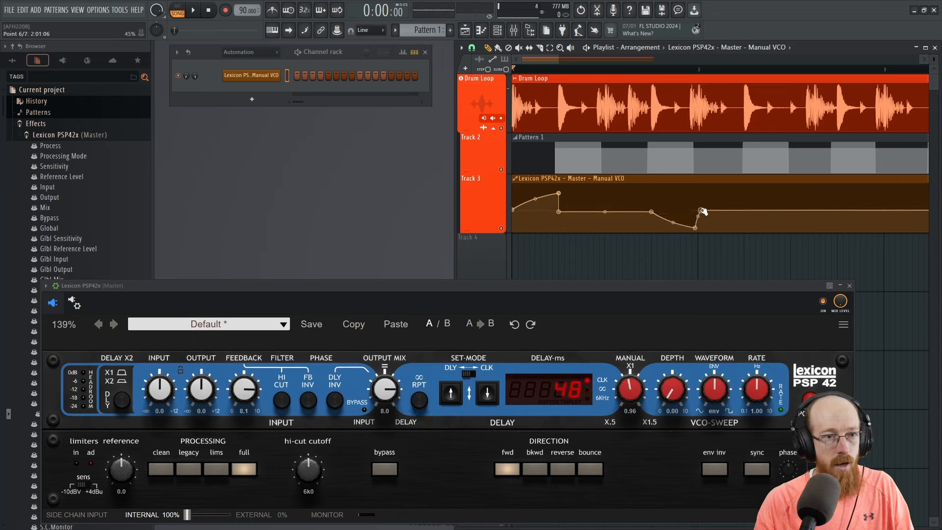
{"action": "right_click", "coordinate": [701, 211]}
{"action": "type", "text": "t"}
{"action": "type", "text": ".5"}
{"action": "key", "text": "Return"}
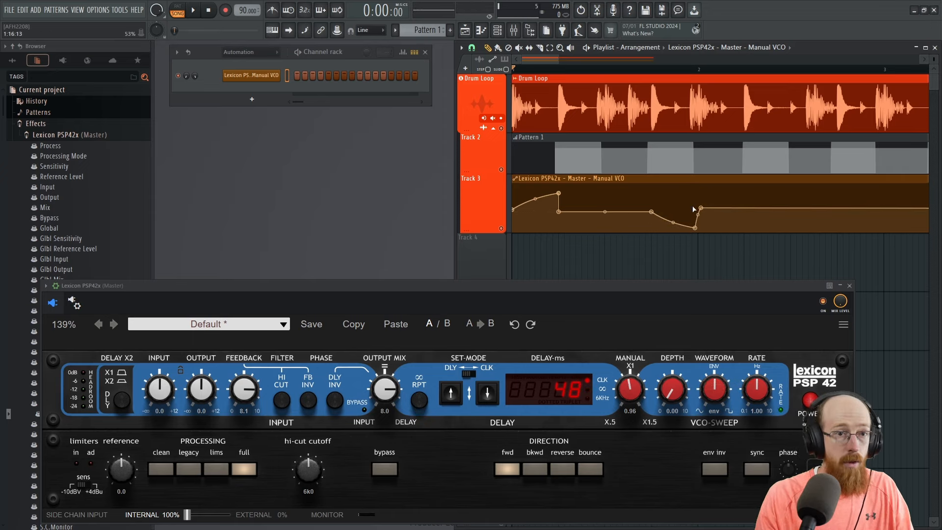
- Align the return point vertically with the dip's lowest point, re-enter its value, and play the result
{"action": "left_click_drag", "start_coordinate": [700, 208], "coordinate": [694, 207]}
{"action": "right_click", "coordinate": [694, 207]}
{"action": "key", "text": "t"}
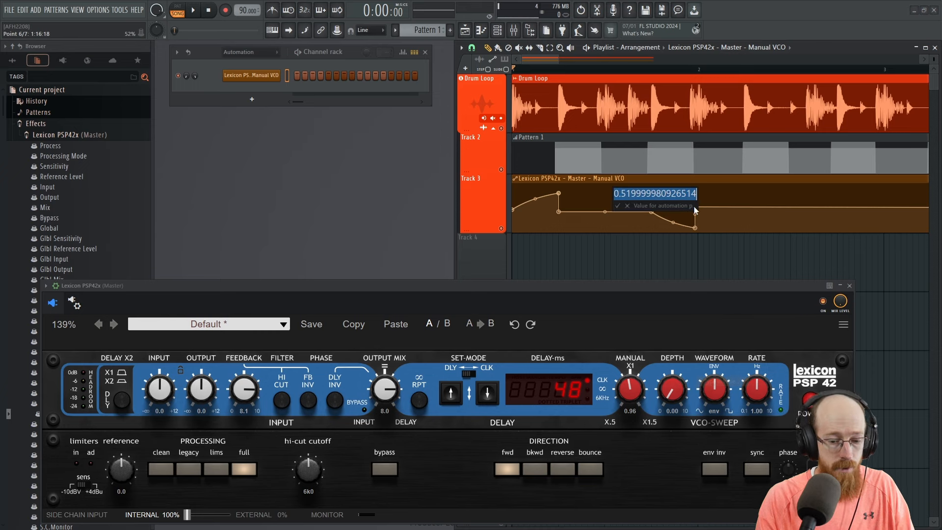
{"action": "key", "text": "Return"}
{"action": "key", "text": "space"}
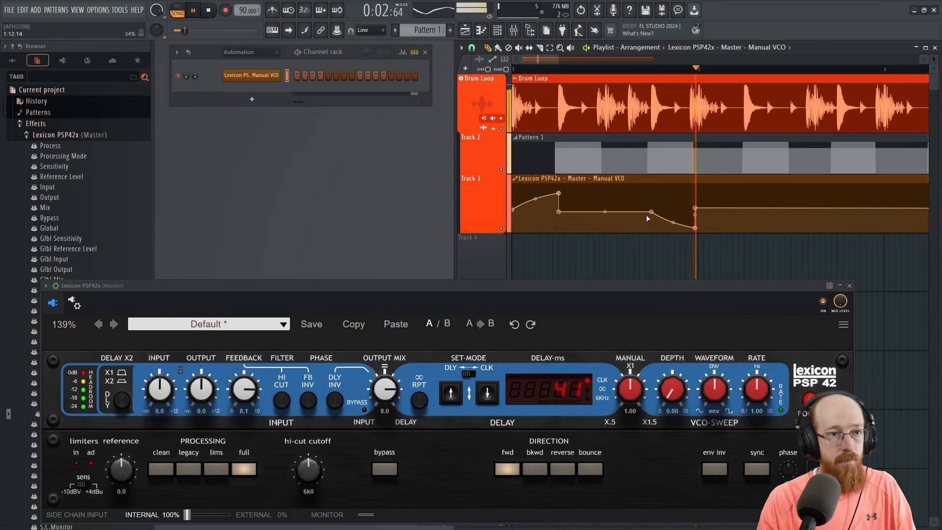
{"action": "key", "text": "space"}
- Add a short curved dip on the third beat of bar 1, check the snap options, and play the clip
{"action": "left_click", "coordinate": [606, 212]}
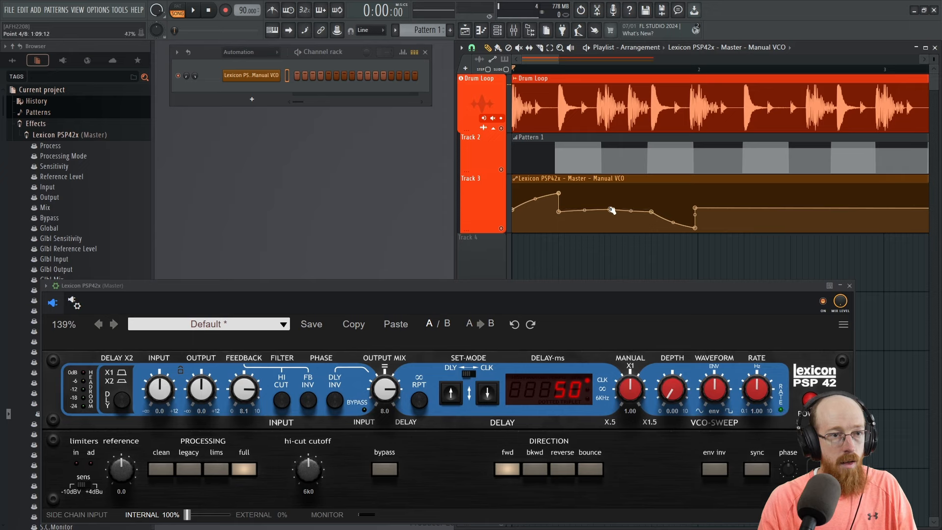
{"action": "left_click_drag", "start_coordinate": [606, 211], "coordinate": [639, 214]}
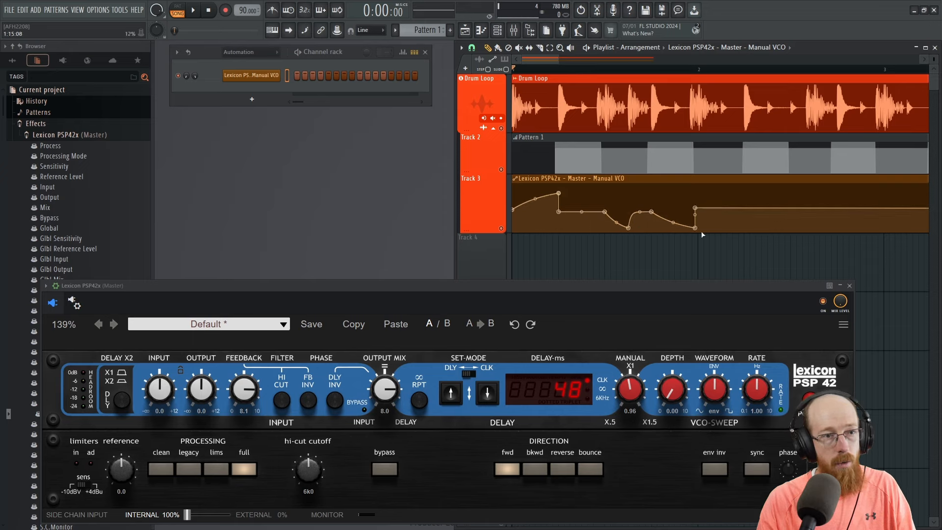
{"action": "left_click", "coordinate": [475, 48]}
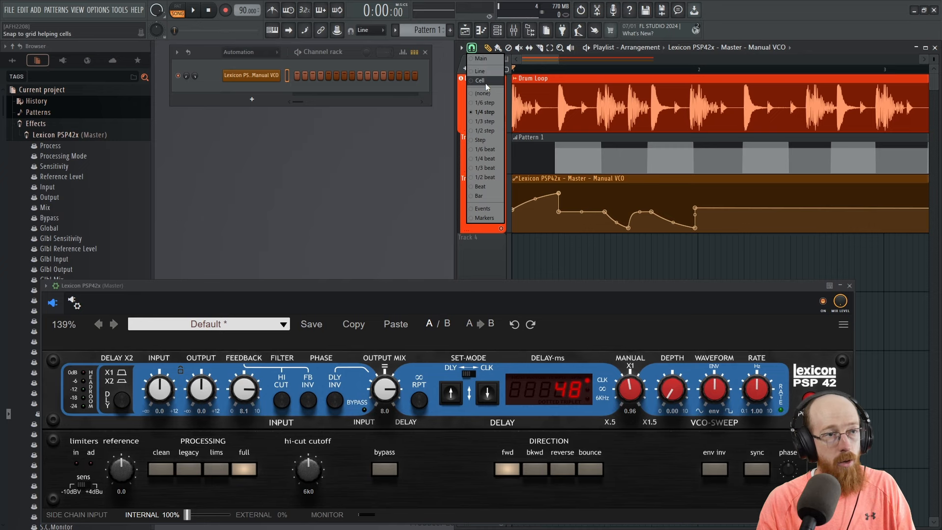
{"action": "left_click", "coordinate": [550, 65]}
{"action": "key", "text": "space"}
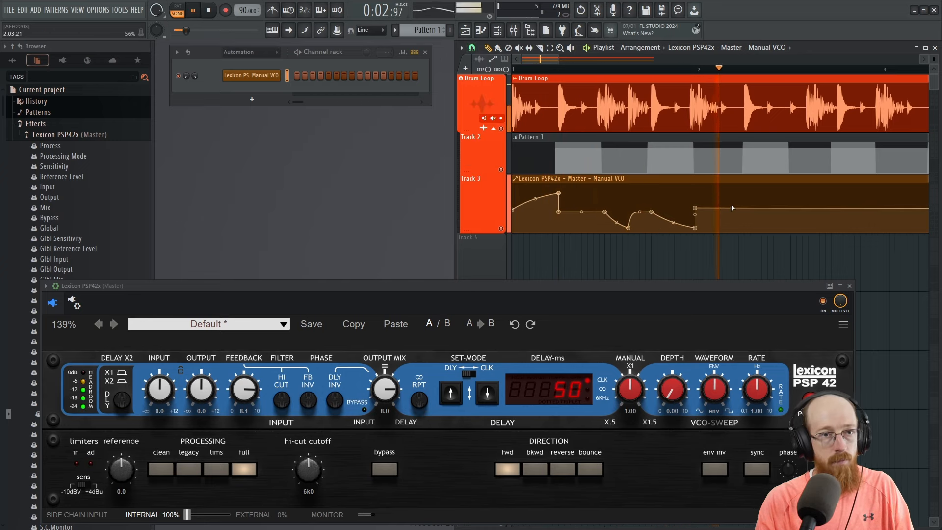
{"action": "key", "text": "space"}
- Add a curved bump over the second beat of bar 2 in the Manual VCO clip, with a vertical drop back at its end
{"action": "right_click", "coordinate": [640, 208]}
{"action": "right_click", "coordinate": [681, 208]}
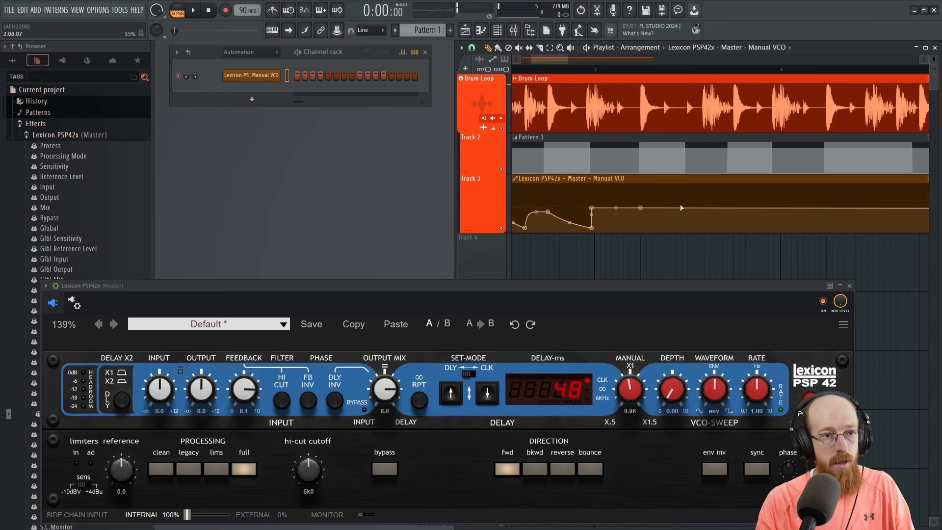
{"action": "mouse_move", "coordinate": [681, 208]}
{"action": "left_mouse_down"}
{"action": "mouse_move", "coordinate": [691, 196]}
{"action": "mouse_move", "coordinate": [691, 209]}
{"action": "left_mouse_up"}
{"action": "right_click", "coordinate": [690, 197]}
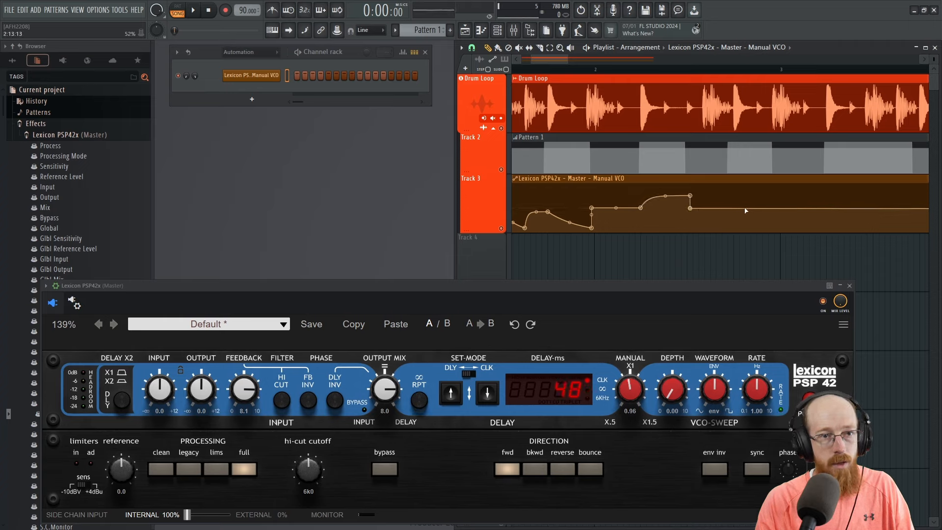
- Draw two narrow dips to the minimum just before bar 3, with a brief return to mid level between them
{"action": "left_click_drag", "start_coordinate": [748, 203], "coordinate": [681, 214]}
{"action": "right_click", "coordinate": [693, 209]}
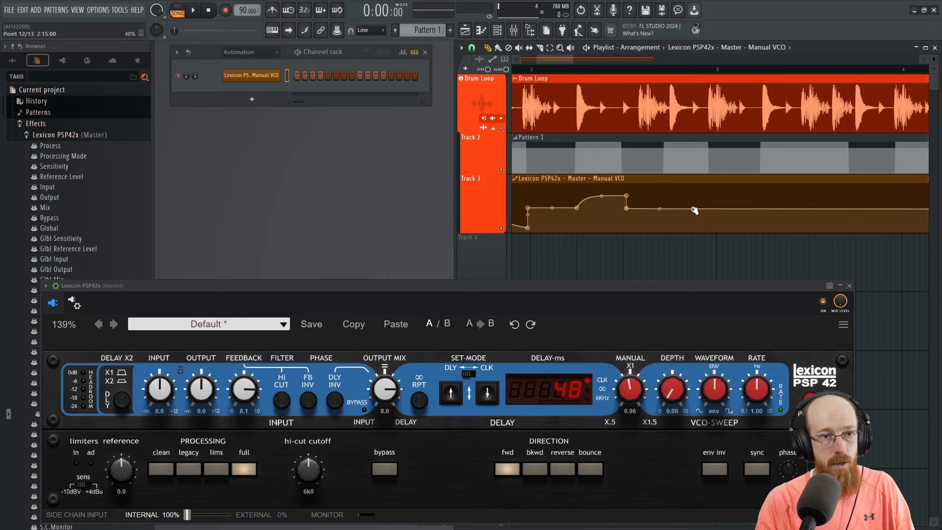
{"action": "right_click", "coordinate": [702, 231]}
{"action": "right_click", "coordinate": [705, 206]}
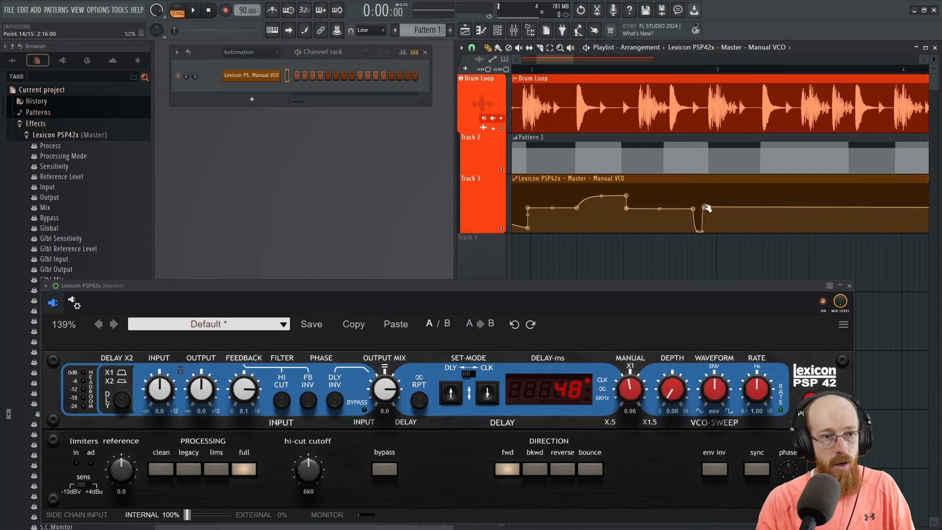
{"action": "right_click", "coordinate": [714, 218]}
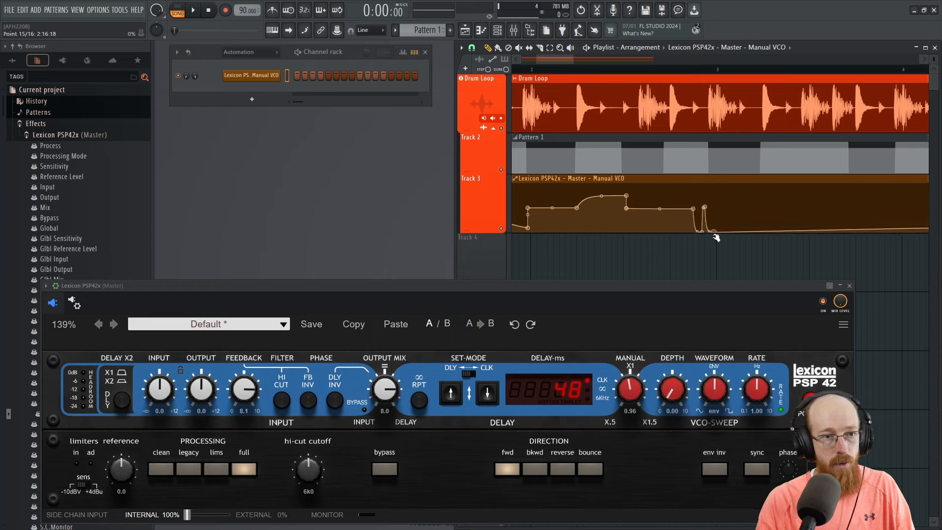
- Add a return point after the second narrow dip at the start of bar 3 and set its value to 0.5
{"action": "right_click", "coordinate": [720, 211]}
{"action": "right_click", "coordinate": [719, 206]}
{"action": "type", "text": "t.45"}
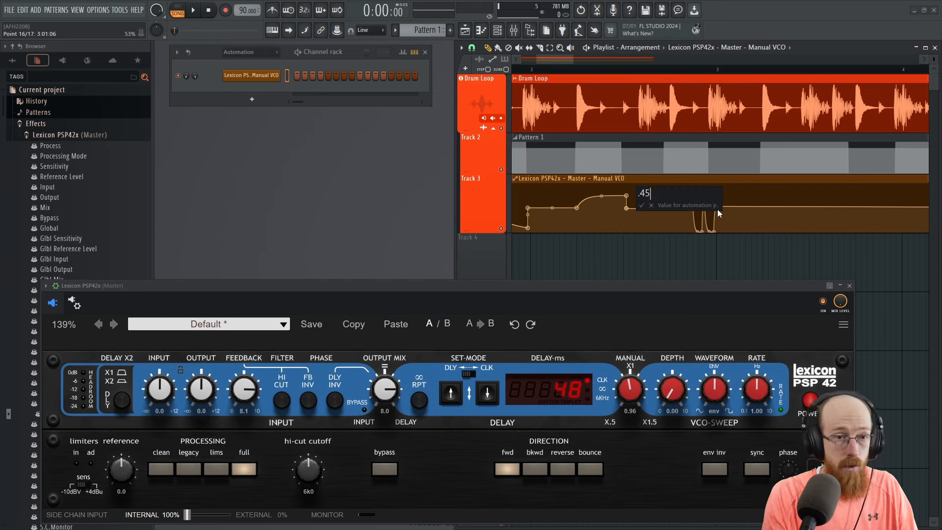
{"action": "key", "text": "BackSpace"}
{"action": "key", "text": "BackSpace"}
{"action": "type", "text": "5"}
{"action": "key", "text": "Return"}
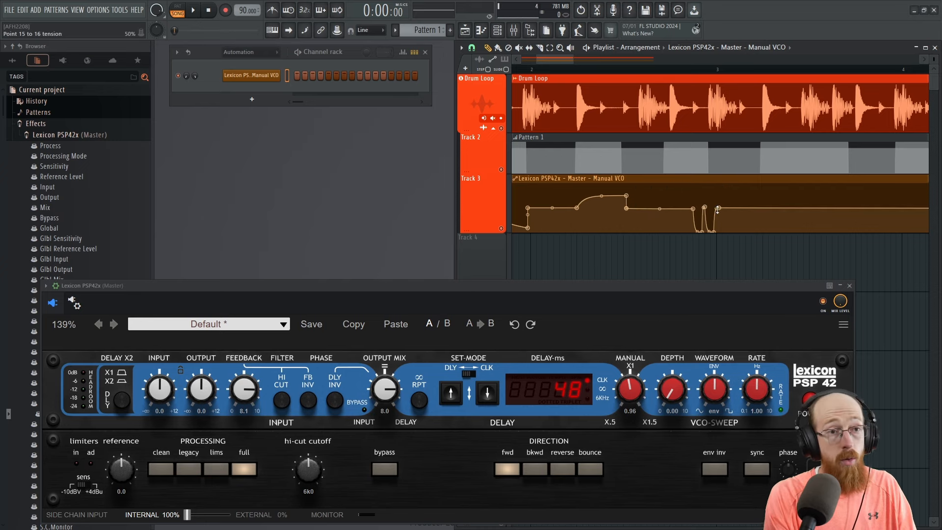
- Add a shallow dip from the middle of bar 3, returning to mid level early in bar 4
{"action": "scroll", "coordinate": [691, 253], "scroll_direction": "down", "scroll_amount": 2}
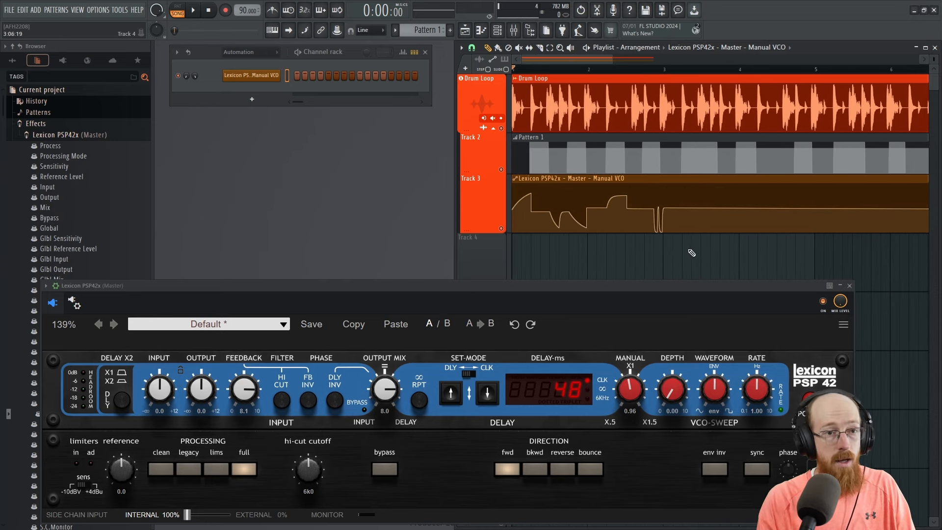
{"action": "right_click", "coordinate": [704, 209]}
{"action": "right_click", "coordinate": [722, 219]}
{"action": "left_click_drag", "start_coordinate": [711, 216], "coordinate": [720, 214]}
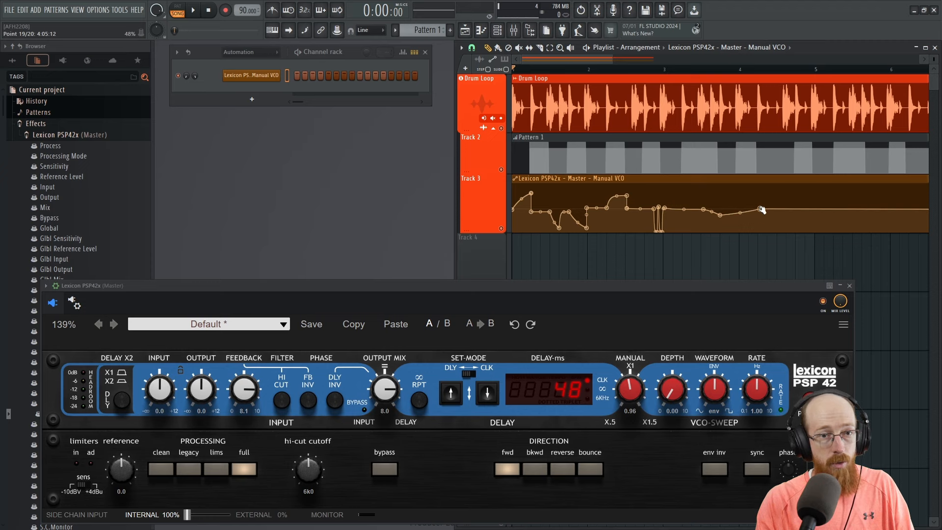
- Shape a long sweep in the Manual VCO clip that rises from bar 5 to a peak at bar 6 and falls to a low at bar 8
{"action": "scroll", "coordinate": [745, 210], "scroll_direction": "right", "scroll_amount": 2}
{"action": "scroll", "coordinate": [745, 210], "scroll_direction": "right", "scroll_amount": 2}
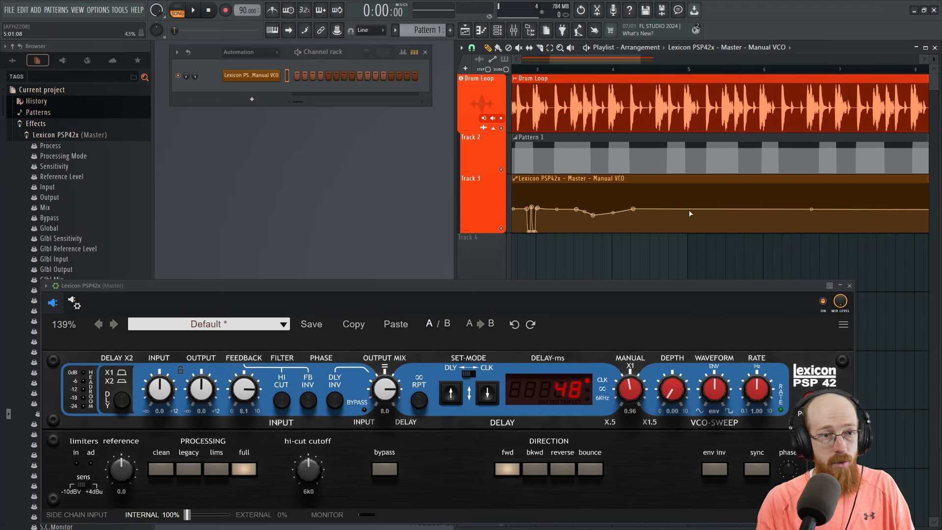
{"action": "right_click", "coordinate": [688, 211]}
{"action": "right_click", "coordinate": [765, 194]}
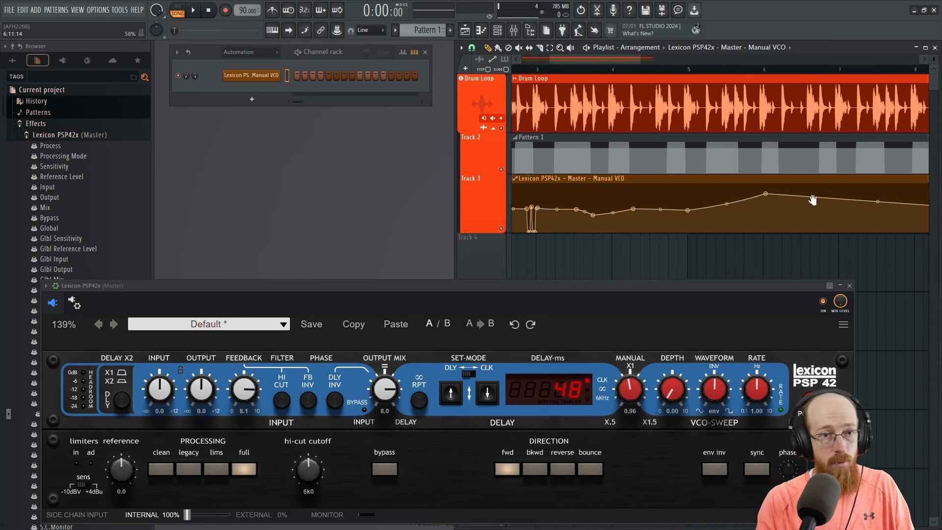
{"action": "scroll", "coordinate": [771, 212], "scroll_direction": "right", "scroll_amount": 3}
{"action": "right_click", "coordinate": [830, 222]}
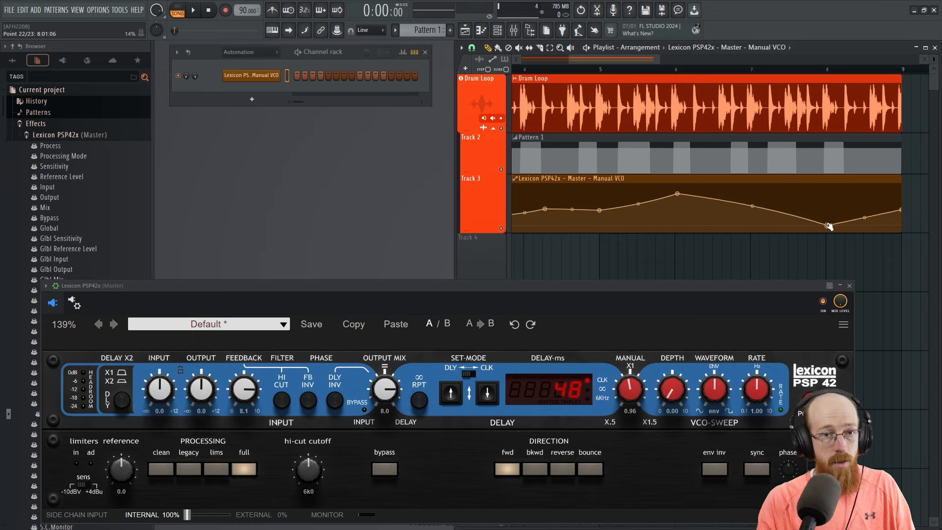
- Add a return point right after the low at bar 8 and edit its value near mid level
{"action": "right_click", "coordinate": [830, 209], "text": "alt"}
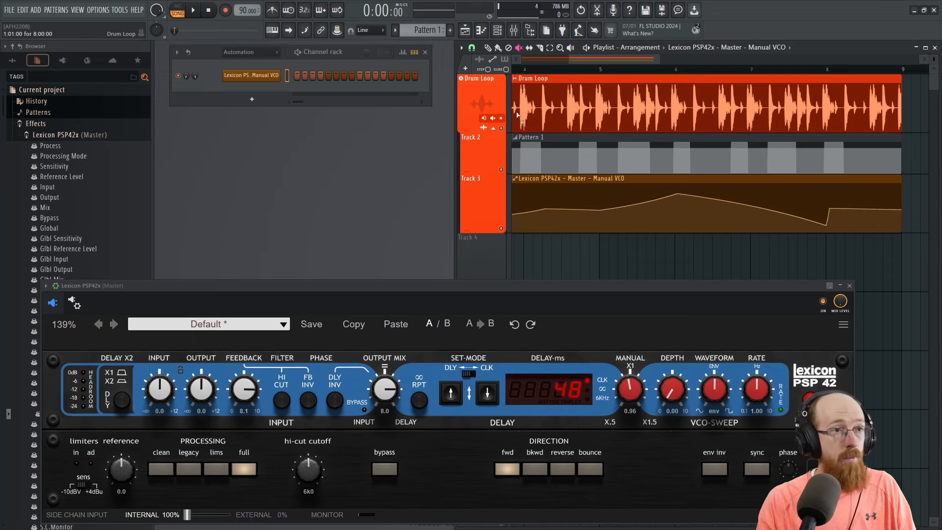
{"action": "right_click", "coordinate": [830, 210]}
{"action": "key", "text": "t"}
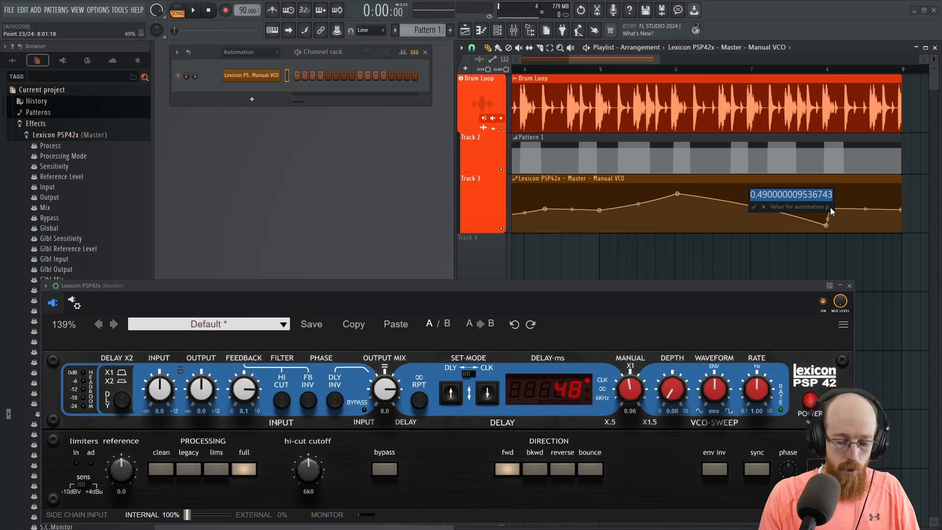
{"action": "key", "text": "Return"}
- Play the drum loop from the start to hear the complete Manual VCO automation
{"action": "scroll", "coordinate": [606, 201], "scroll_direction": "down", "scroll_amount": 3}
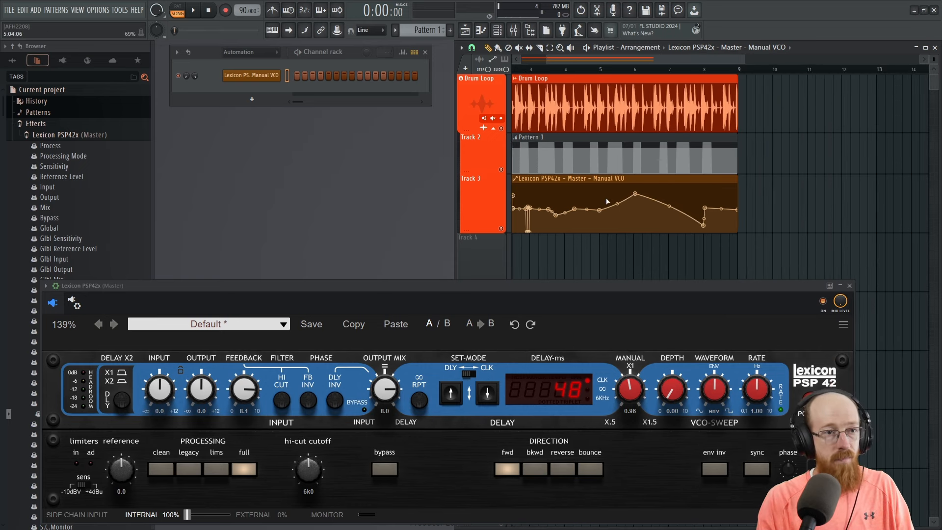
{"action": "scroll", "coordinate": [727, 208], "scroll_direction": "left", "scroll_amount": 2}
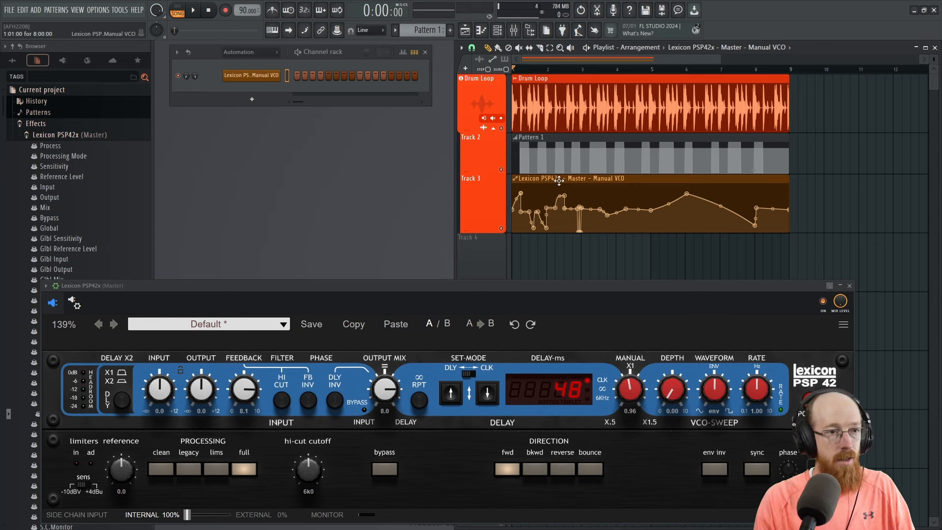
{"action": "left_click", "coordinate": [526, 285]}
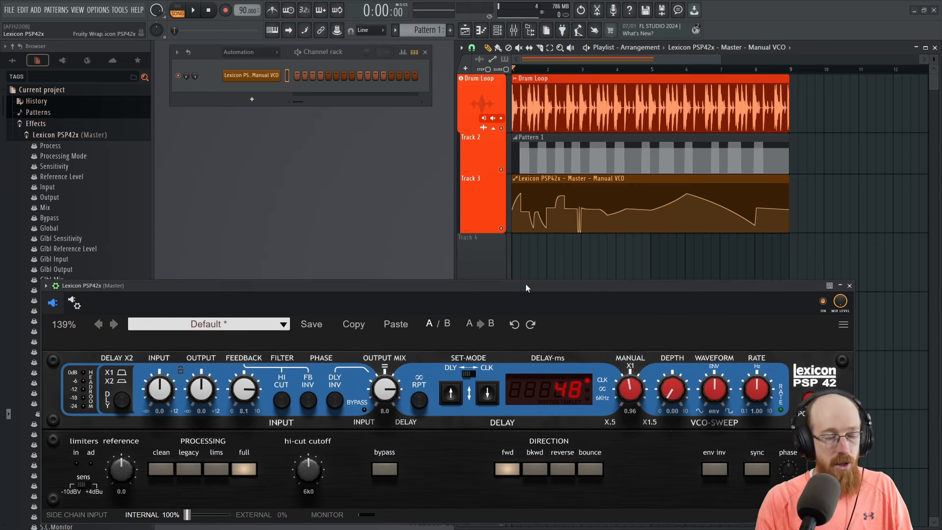
{"action": "key", "text": "space"}
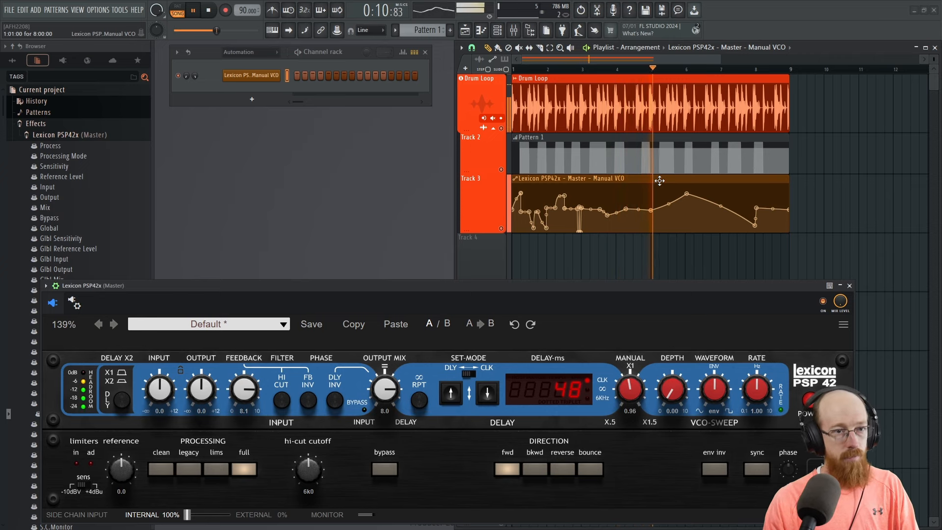
{"action": "key", "text": "space"}
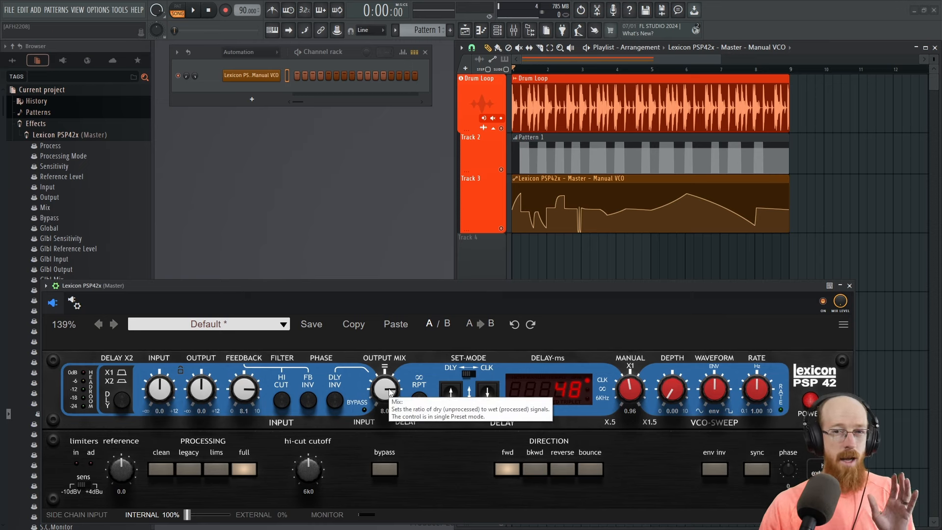
- Move the delay plugin window over the playlist and cycle its processing mode through lims, legacy and clean, ending on full
{"action": "left_click_drag", "start_coordinate": [445, 290], "coordinate": [443, 190]}
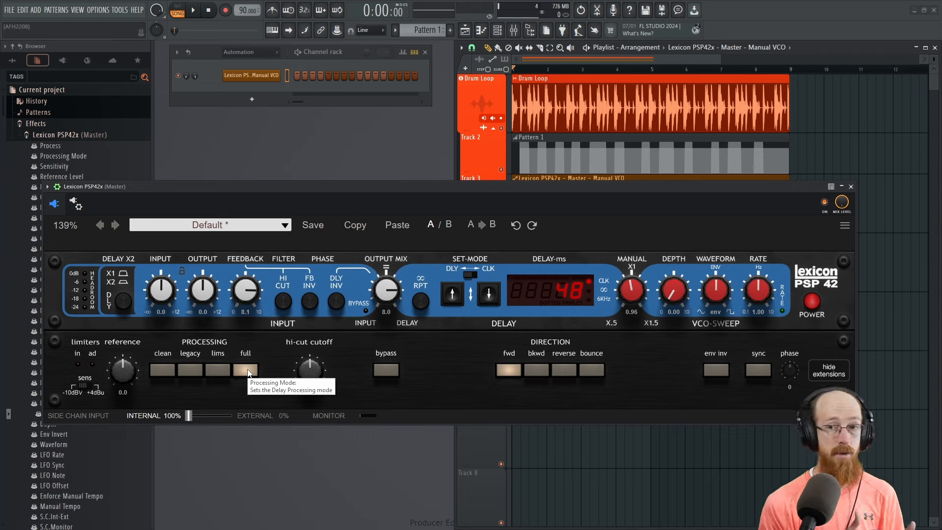
{"action": "left_click", "coordinate": [221, 367]}
{"action": "left_click", "coordinate": [191, 373]}
{"action": "left_click", "coordinate": [164, 372]}
{"action": "left_click", "coordinate": [190, 371]}
{"action": "left_click", "coordinate": [218, 371]}
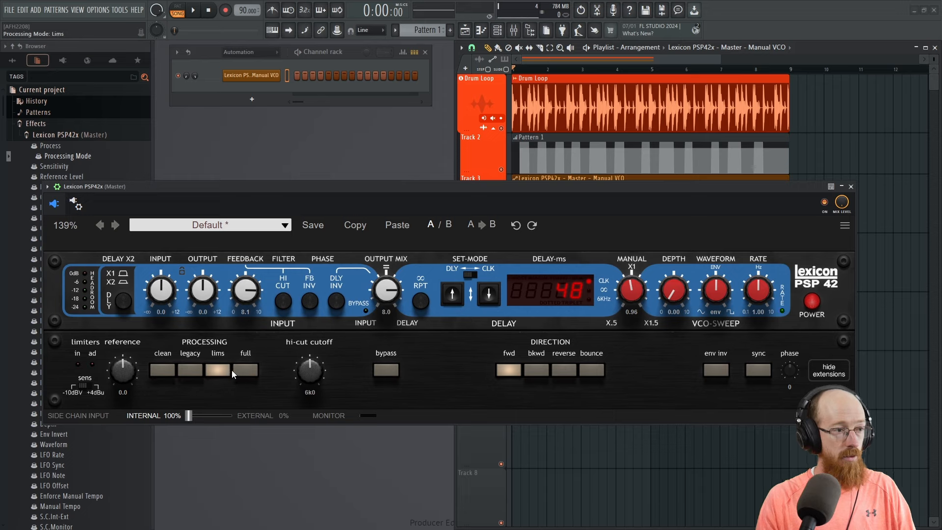
{"action": "left_click", "coordinate": [242, 372]}
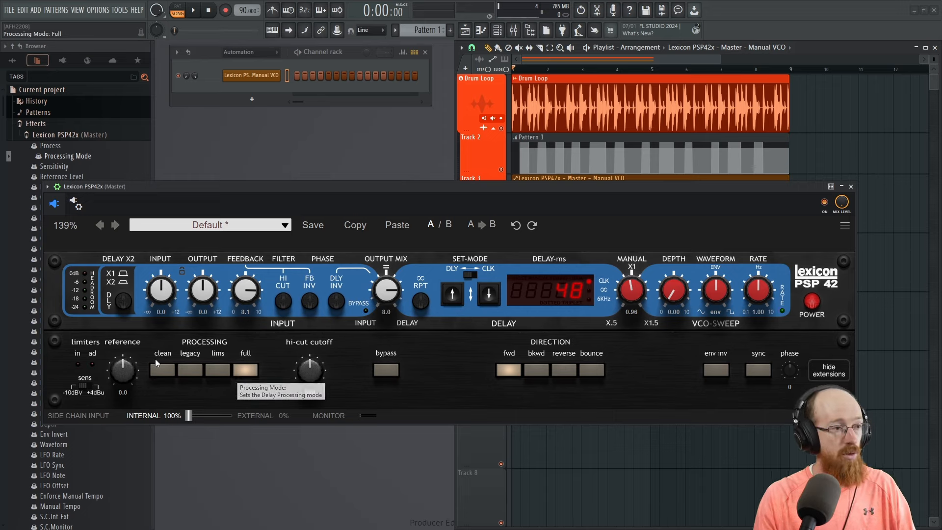
- Play the drum loop with the delay's processing mode on clean, and switch the mode to full for comparison
{"action": "left_click", "coordinate": [168, 373]}
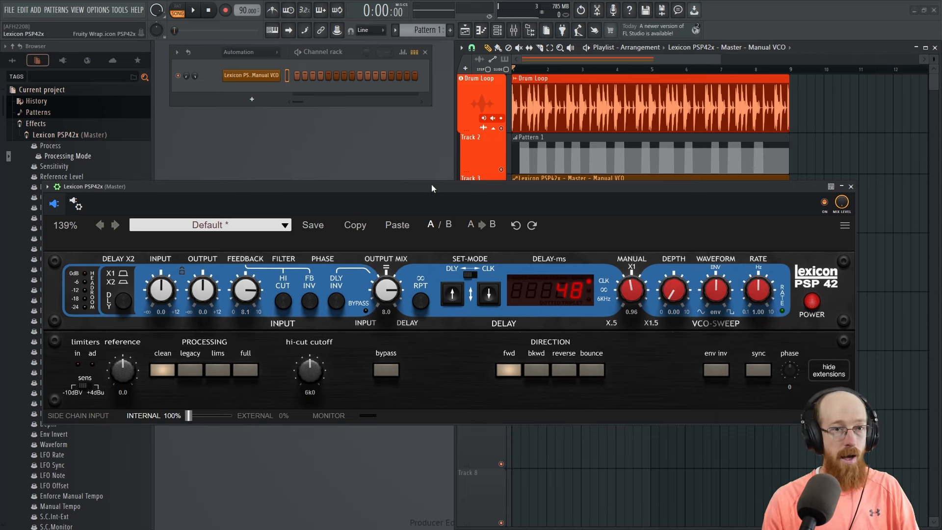
{"action": "key", "text": "space"}
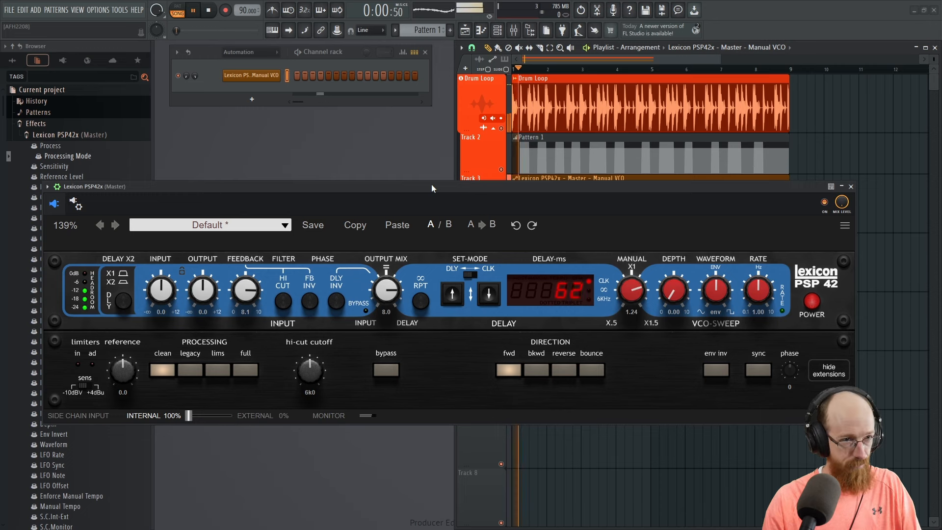
{"action": "left_click", "coordinate": [255, 372]}
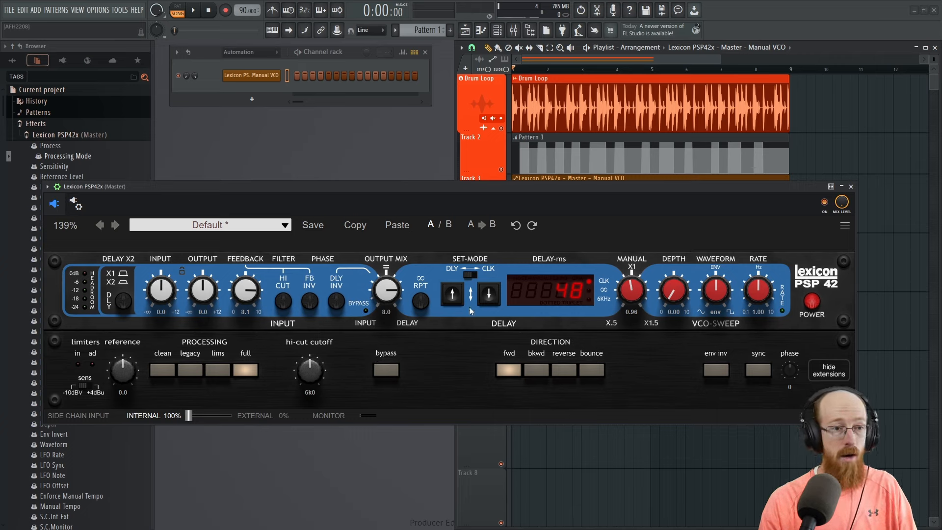
{"action": "mouse_move", "coordinate": [420, 323]}
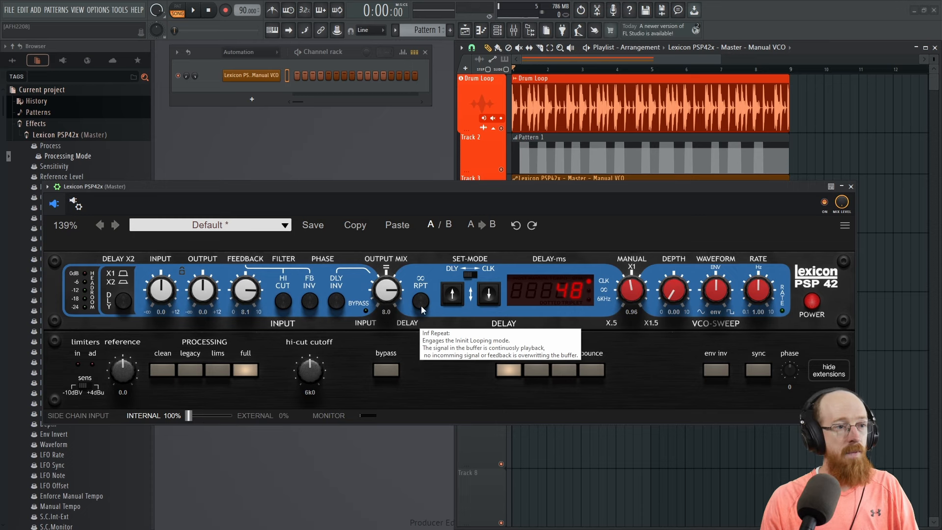
- Create an automation clip for the delay's Output Mix and raise its start and end points to 100%
{"action": "left_click_drag", "start_coordinate": [424, 187], "coordinate": [487, 181]}
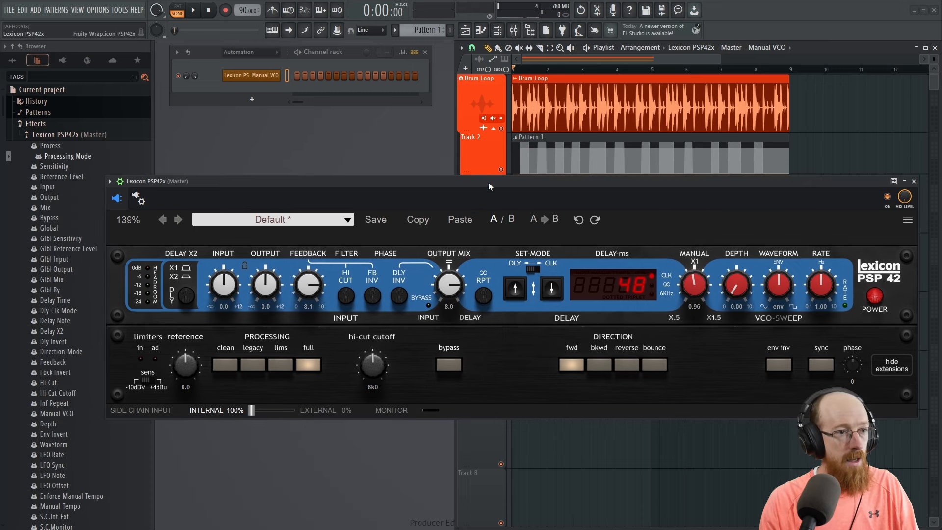
{"action": "left_click", "coordinate": [447, 294]}
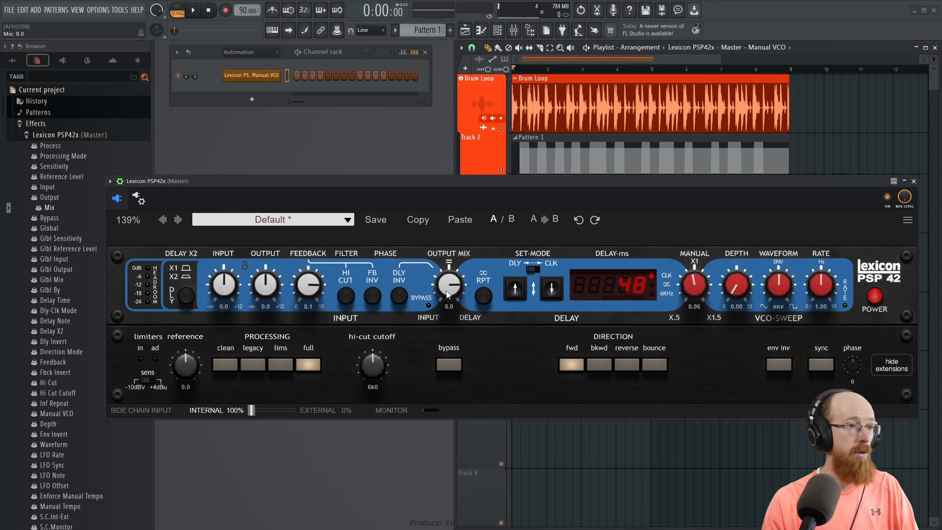
{"action": "right_click", "coordinate": [58, 212]}
{"action": "left_click", "coordinate": [88, 264]}
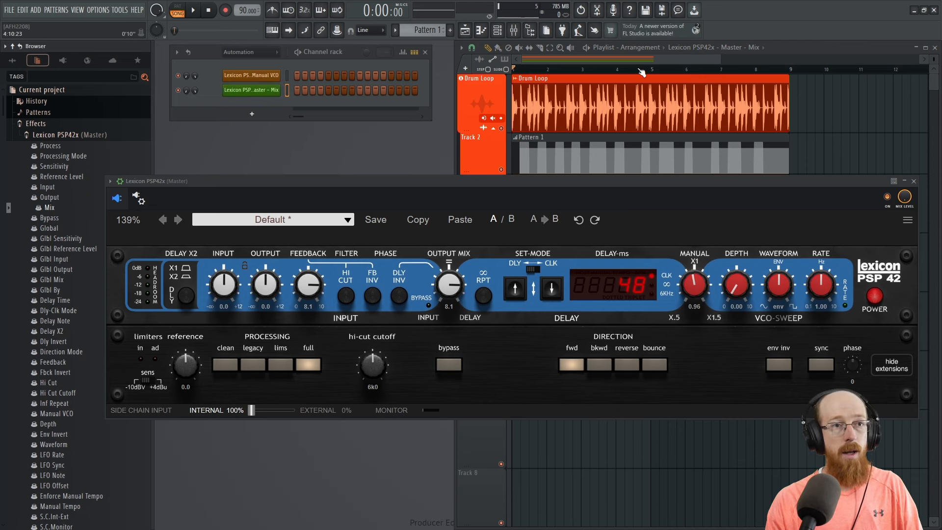
{"action": "left_click_drag", "start_coordinate": [576, 182], "coordinate": [556, 302]}
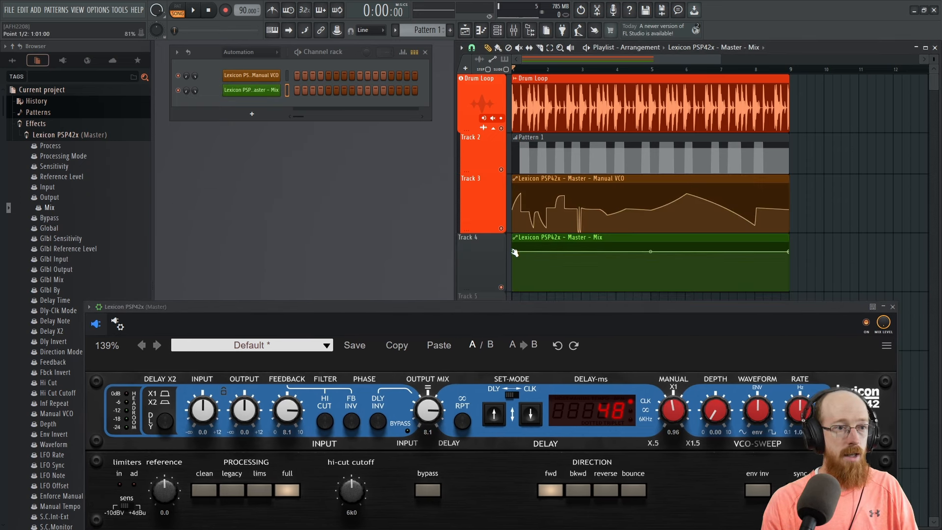
{"action": "left_click_drag", "start_coordinate": [514, 252], "coordinate": [512, 236]}
{"action": "left_click_drag", "start_coordinate": [788, 252], "coordinate": [788, 237]}
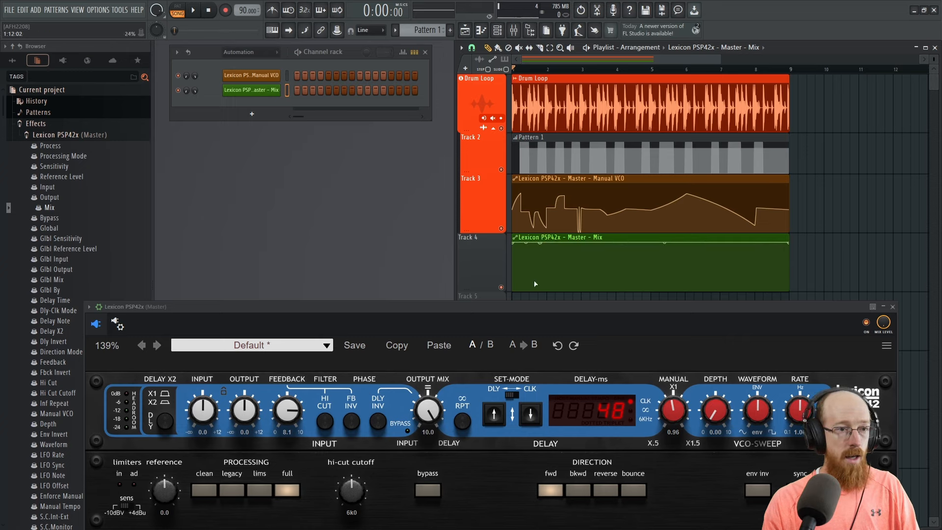
- Set the playlist snap to Cell and make the Mix automation drop from 100% to zero at 1:05
{"action": "scroll", "coordinate": [534, 281], "scroll_direction": "up", "scroll_amount": 3}
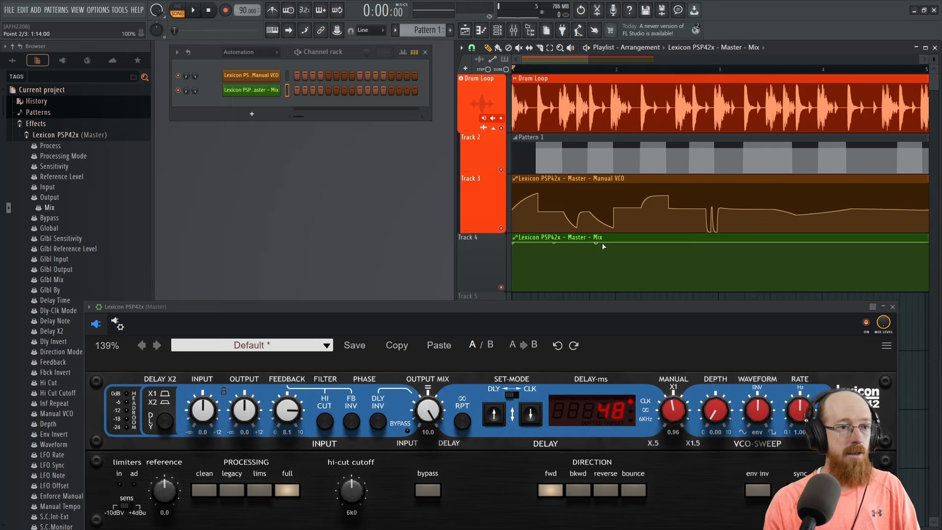
{"action": "left_click", "coordinate": [472, 48]}
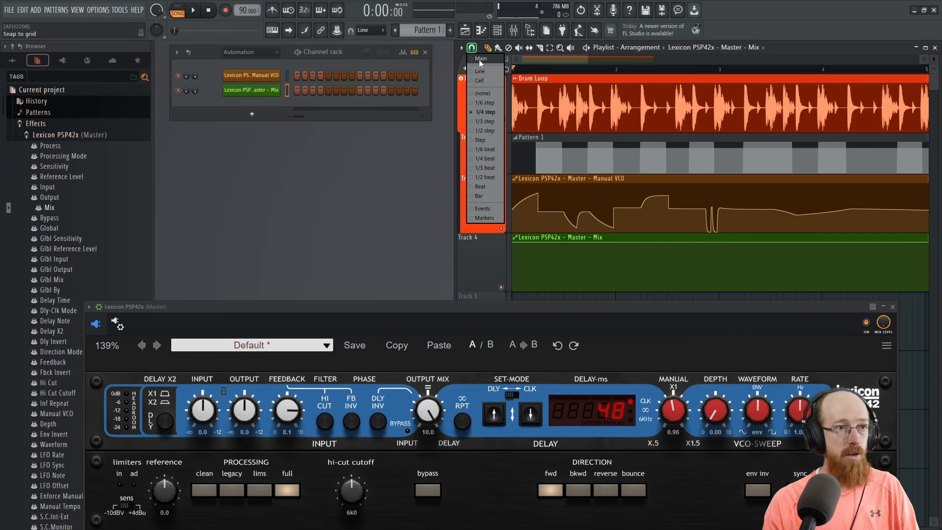
{"action": "left_click", "coordinate": [487, 79]}
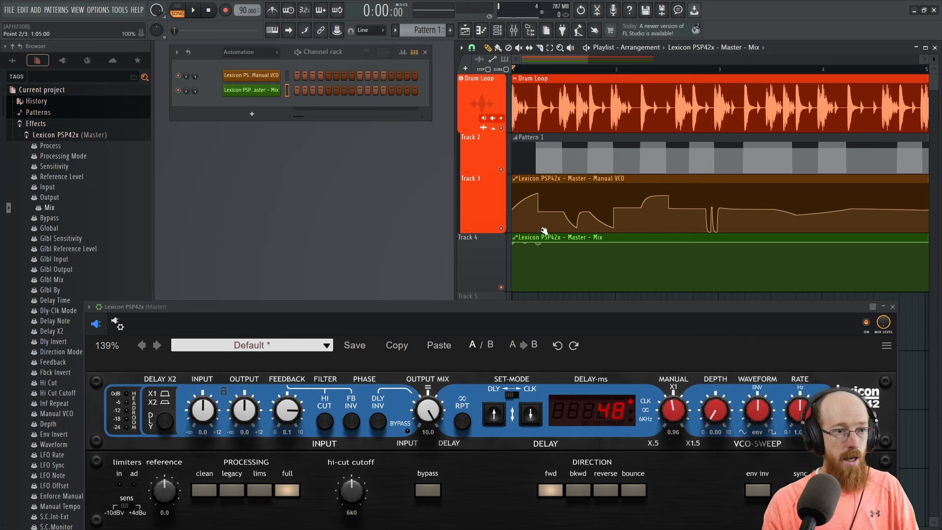
{"action": "scroll", "coordinate": [544, 231], "scroll_direction": "down", "scroll_amount": 1}
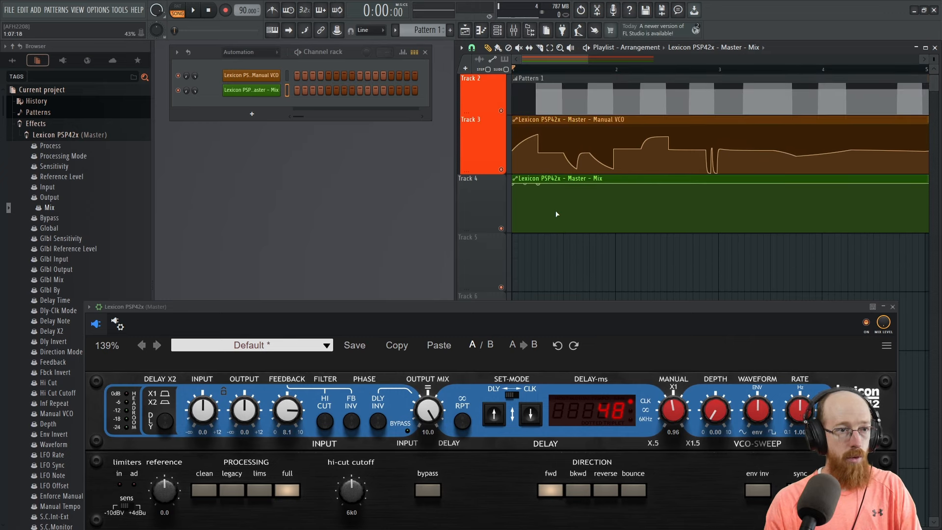
{"action": "left_click_drag", "start_coordinate": [556, 214], "coordinate": [569, 254]}
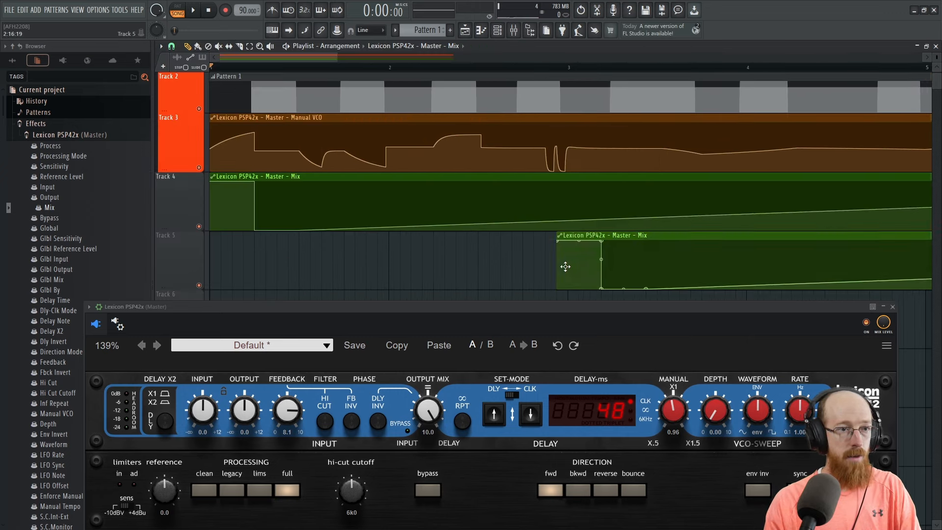
{"action": "left_click_drag", "start_coordinate": [565, 267], "coordinate": [575, 209]}
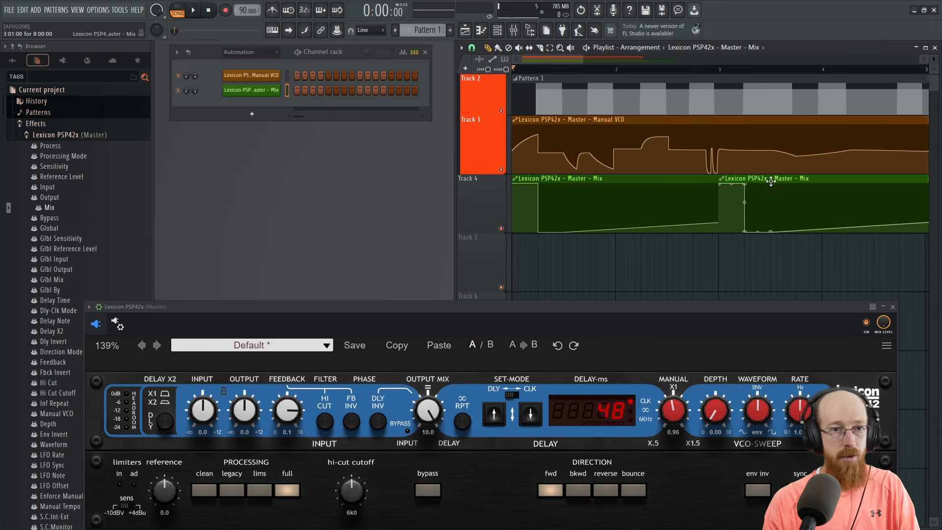
{"action": "right_click", "coordinate": [718, 211]}
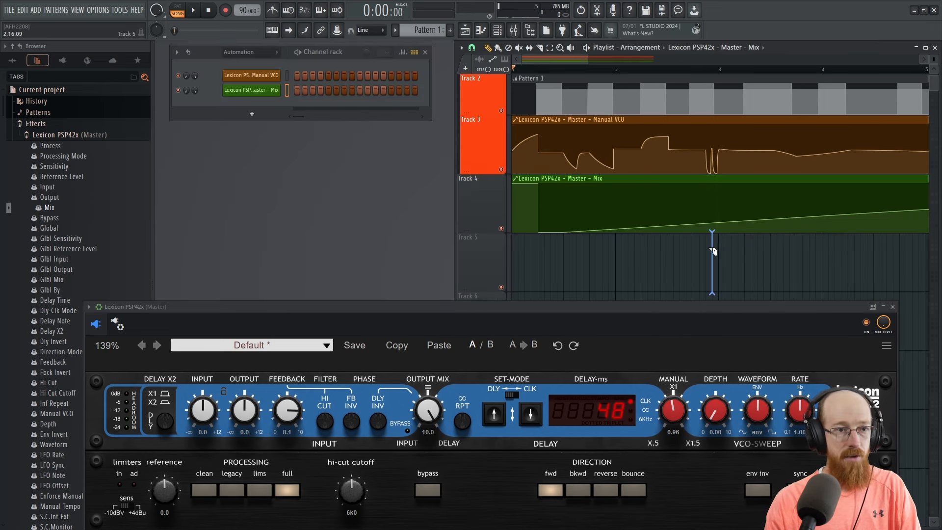
- Cut the Mix clip down to the first half of bar 1 and play the loop to hear it
{"action": "mouse_move", "coordinate": [712, 250]}
{"action": "left_mouse_down"}
{"action": "mouse_move", "coordinate": [552, 221]}
{"action": "mouse_move", "coordinate": [576, 208]}
{"action": "left_mouse_up"}
{"action": "right_click", "coordinate": [605, 182]}
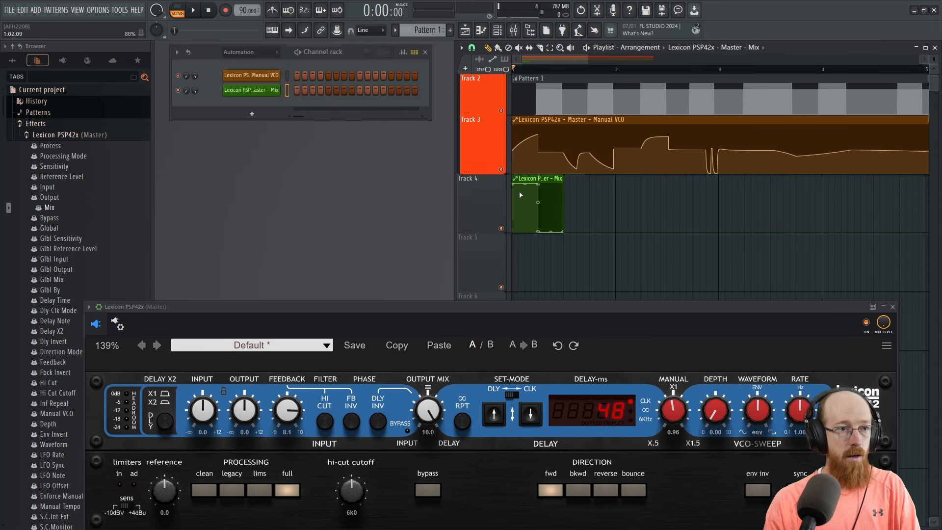
{"action": "mouse_move", "coordinate": [530, 179]}
{"action": "left_mouse_down"}
{"action": "mouse_move", "coordinate": [585, 179]}
{"action": "mouse_move", "coordinate": [529, 179]}
{"action": "left_mouse_up"}
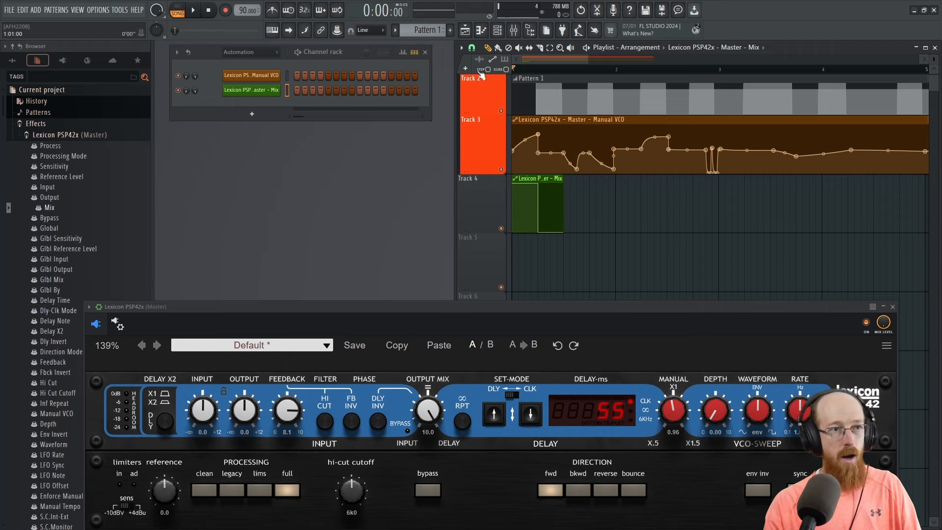
{"action": "key", "text": "space"}
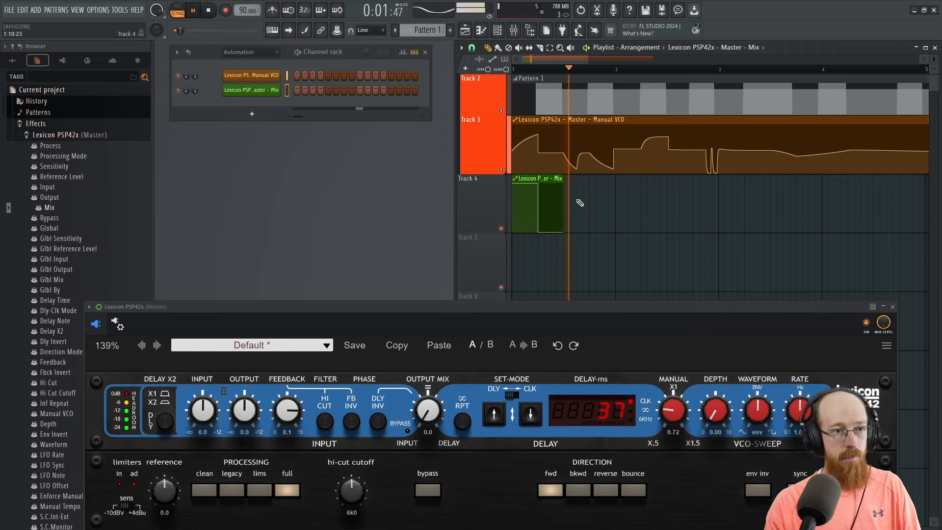
{"action": "key", "text": "space"}
- Place shortened copies of the Mix clip on Track 4 at 1:15 and 2:05, and play the loop from the start
{"action": "left_click", "coordinate": [578, 201]}
{"action": "left_click_drag", "start_coordinate": [593, 186], "coordinate": [628, 180]}
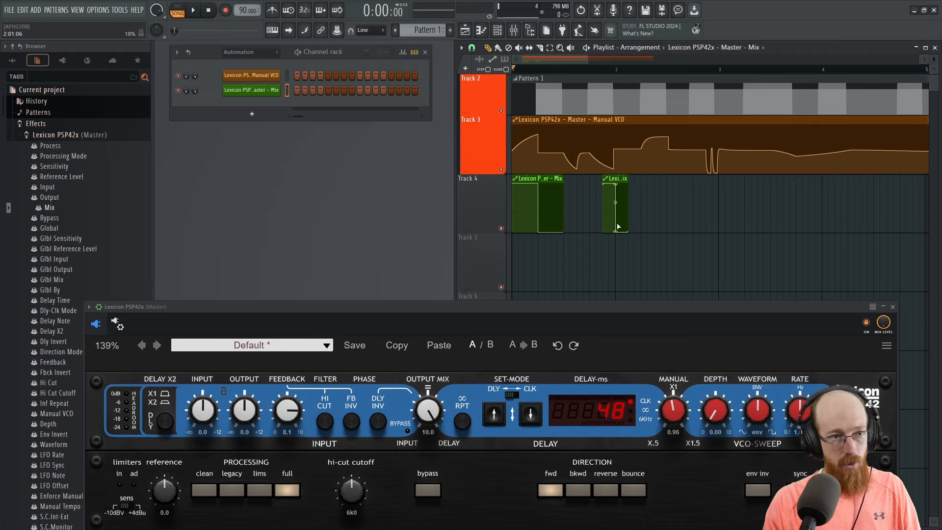
{"action": "mouse_move", "coordinate": [616, 178]}
{"action": "left_mouse_down"}
{"action": "mouse_move", "coordinate": [689, 180]}
{"action": "mouse_move", "coordinate": [622, 180]}
{"action": "left_mouse_up"}
{"action": "scroll", "coordinate": [656, 192], "scroll_direction": "up", "scroll_amount": 4}
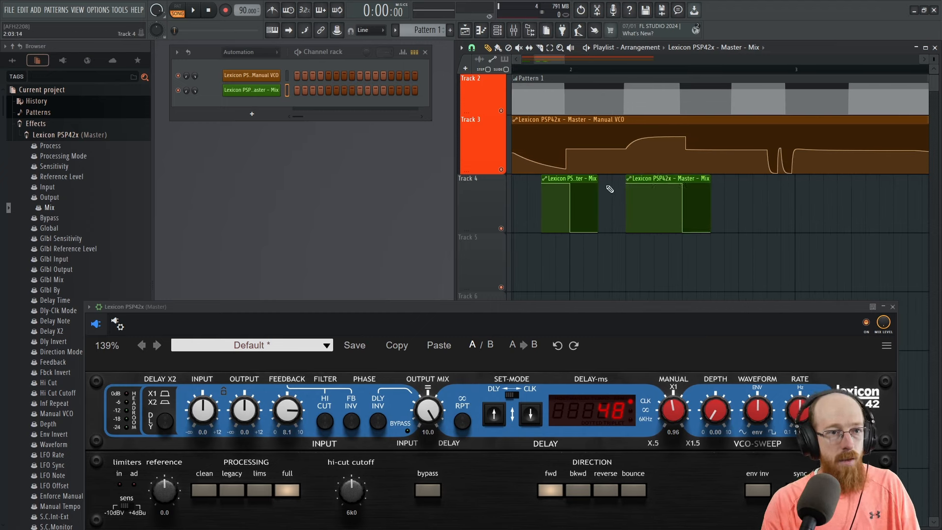
{"action": "scroll", "coordinate": [622, 187], "scroll_direction": "down", "scroll_amount": 3}
{"action": "key", "text": "space"}
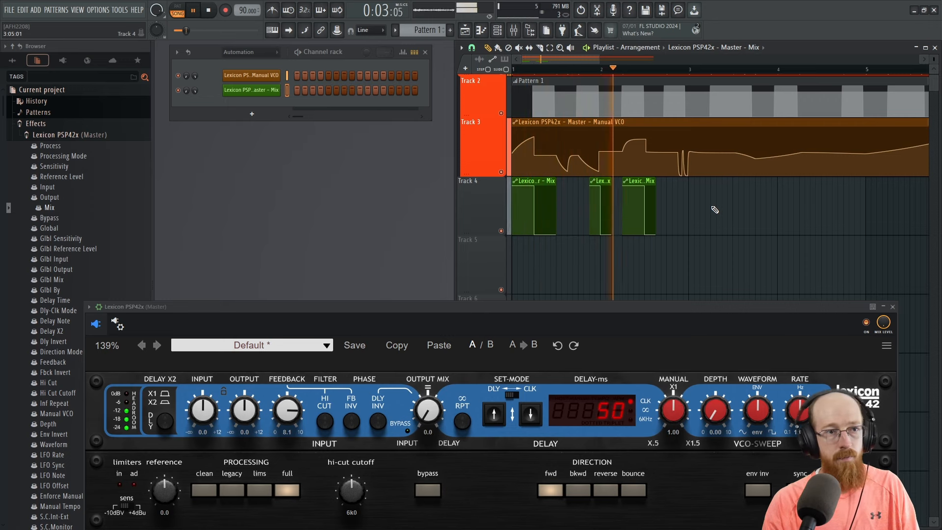
{"action": "key", "text": "space"}
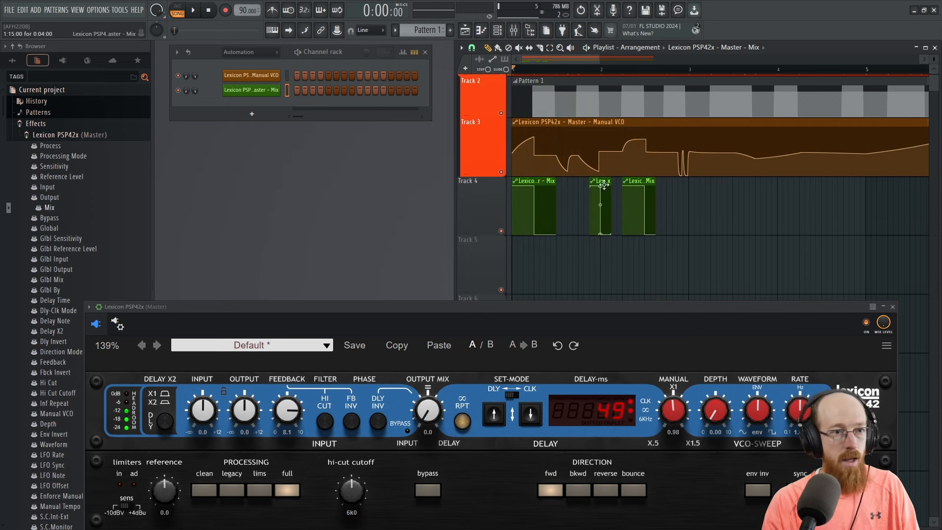
- Move the middle Mix clip to start at 1:13 and make it unique
{"action": "left_click_drag", "start_coordinate": [605, 184], "coordinate": [702, 205]}
{"action": "scroll", "coordinate": [591, 202], "scroll_direction": "up", "scroll_amount": 4}
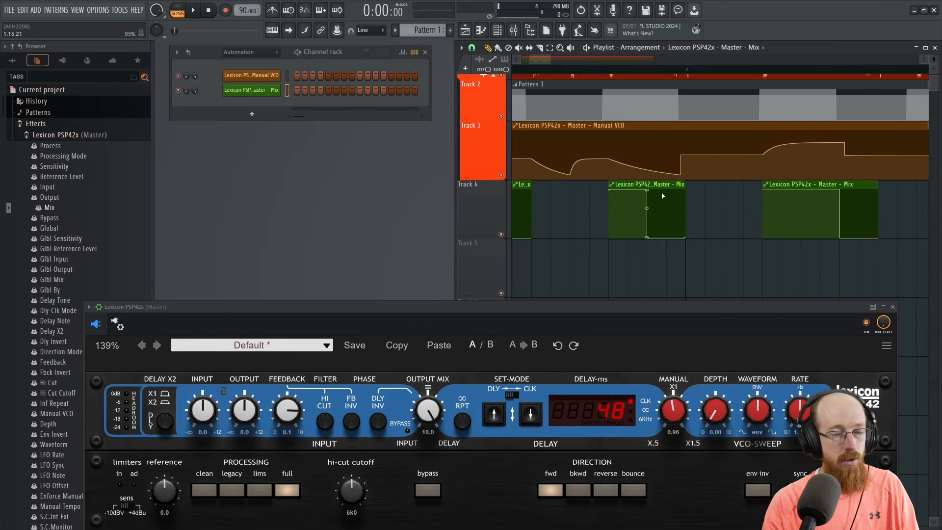
{"action": "left_click", "coordinate": [612, 185]}
{"action": "left_click", "coordinate": [632, 322]}
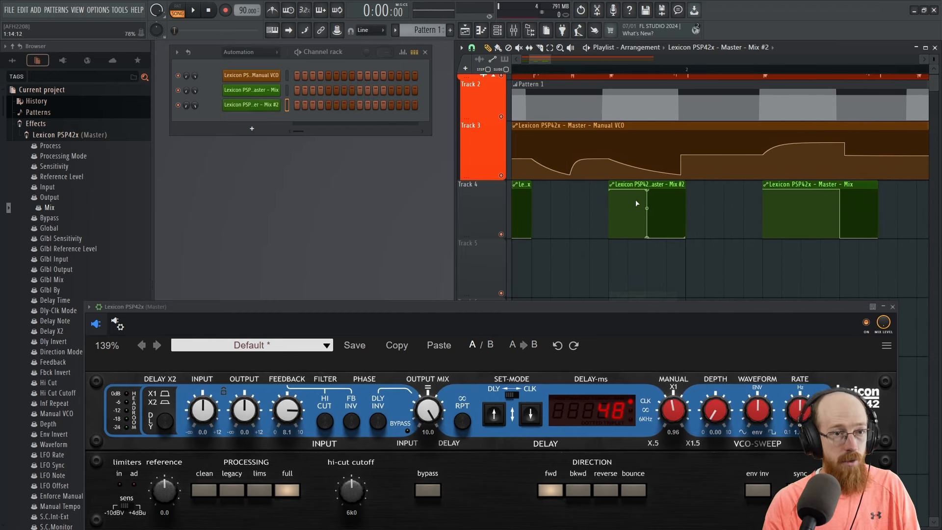
- Reshape the unique Mix clip at 1:13 to alternate twice between full and zero mix, and play the loop
{"action": "left_click_drag", "start_coordinate": [610, 190], "coordinate": [632, 186]}
{"action": "left_click_drag", "start_coordinate": [648, 237], "coordinate": [672, 184]}
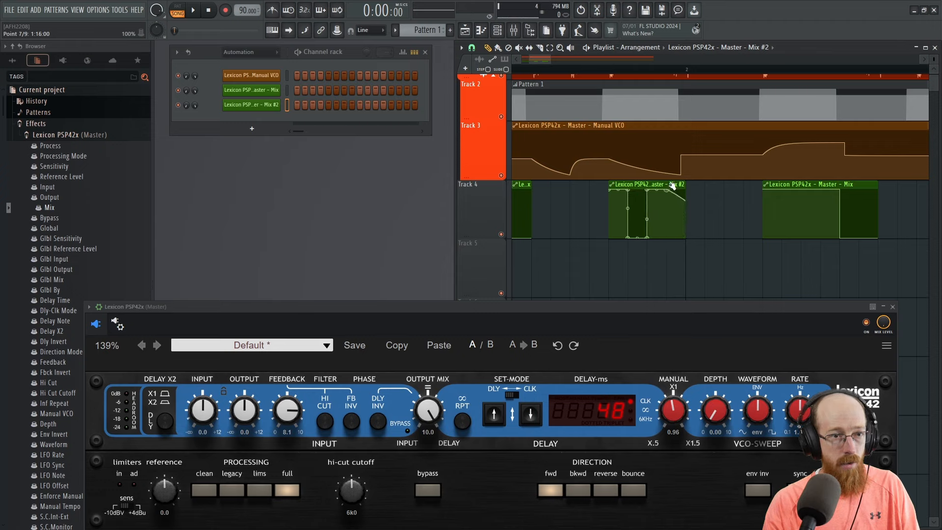
{"action": "scroll", "coordinate": [610, 241], "scroll_direction": "down", "scroll_amount": 3}
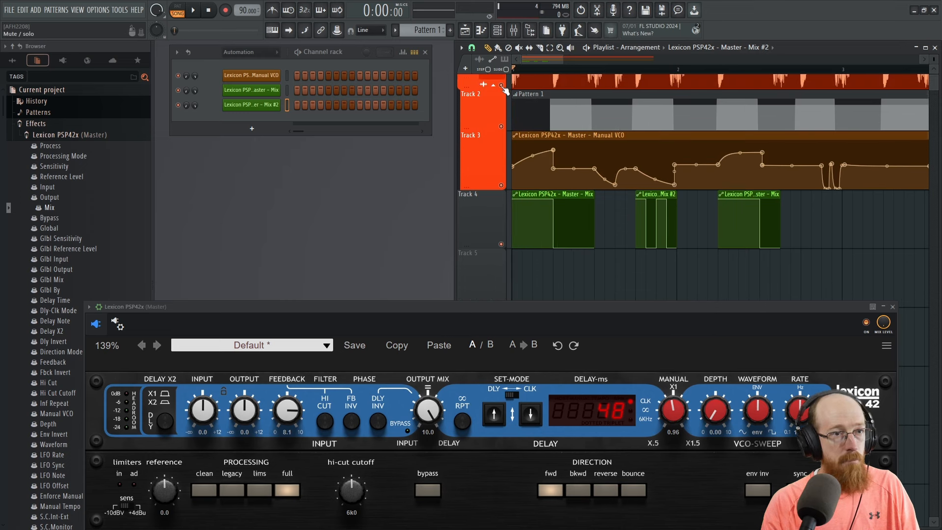
{"action": "key", "text": "space"}
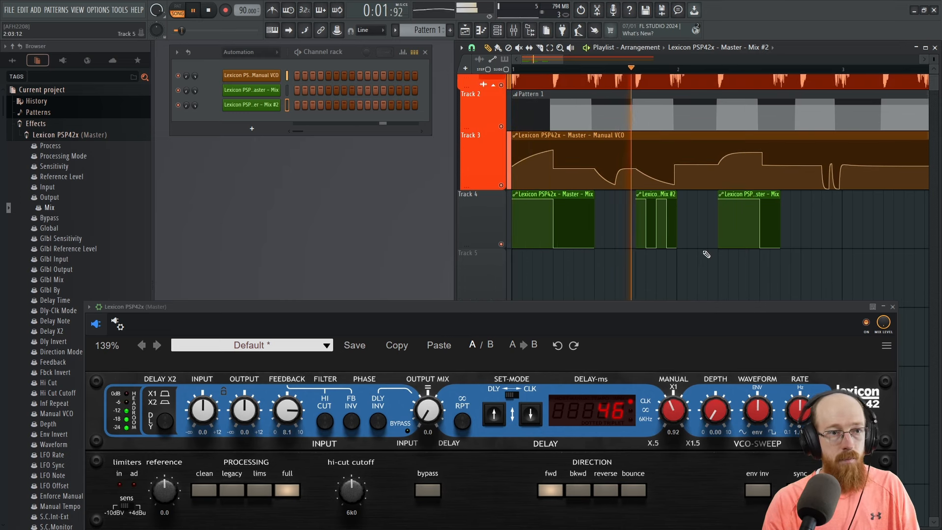
{"action": "key", "text": "space"}
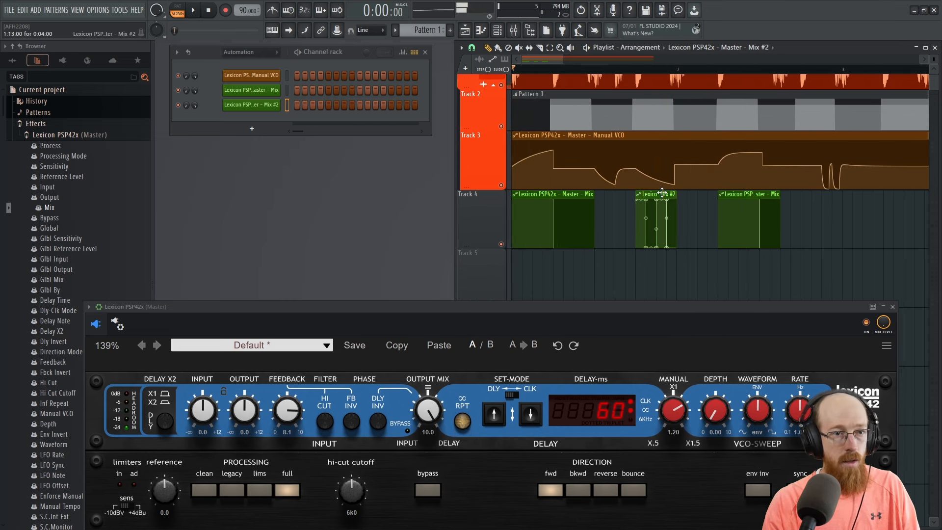
- Try the unique Mix clip starting at 1:11 during playback, and return it to 1:13
{"action": "left_click_drag", "start_coordinate": [665, 194], "coordinate": [644, 194]}
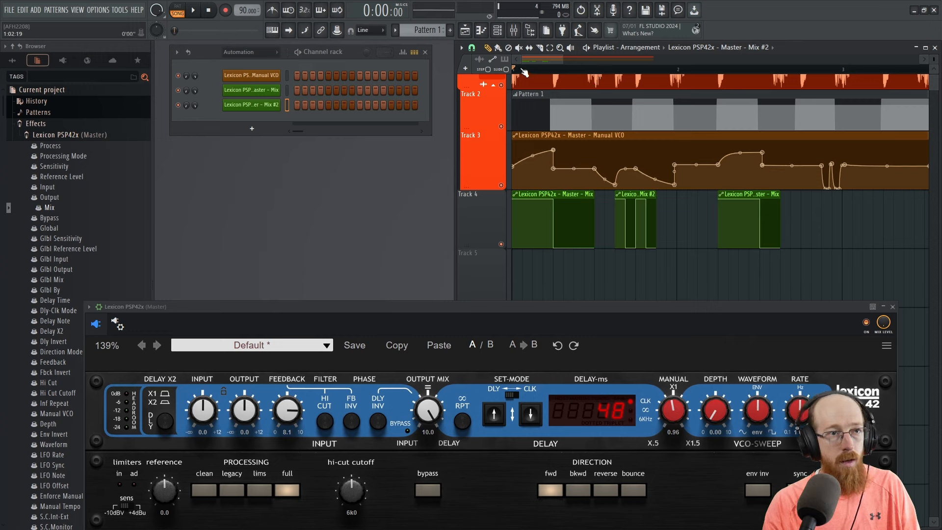
{"action": "key", "text": "space"}
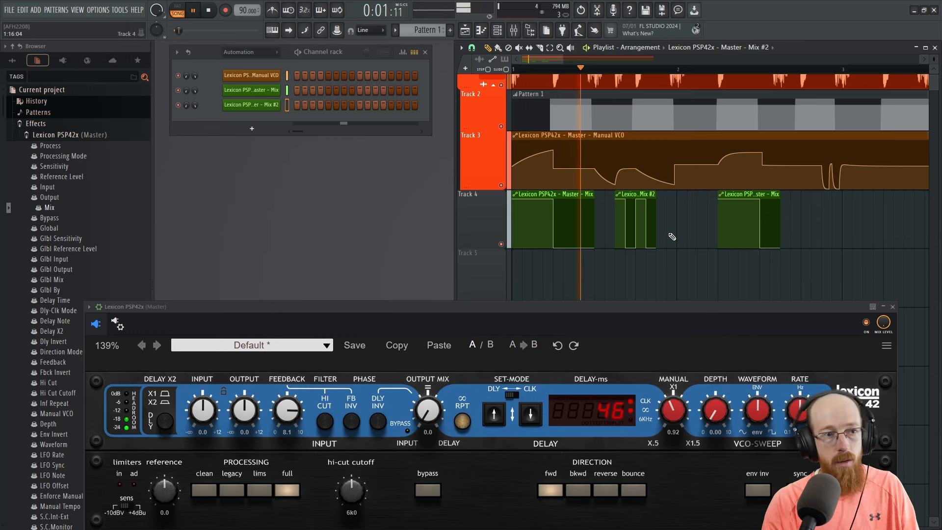
{"action": "key", "text": "space"}
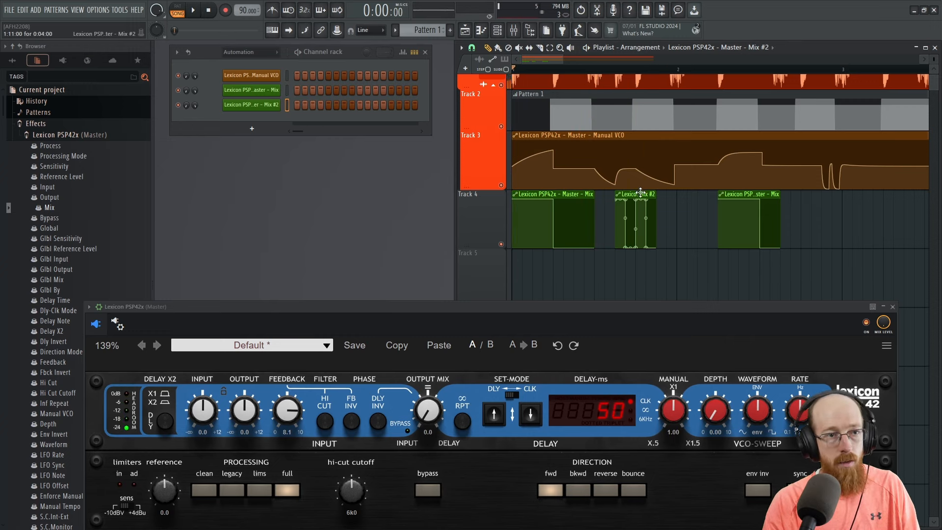
{"action": "left_click_drag", "start_coordinate": [643, 194], "coordinate": [664, 194]}
- Delete the inner points of the unique Mix clip so it falls gradually from full to zero, and play the loop
{"action": "right_click", "coordinate": [647, 247]}
{"action": "left_click", "coordinate": [657, 260]}
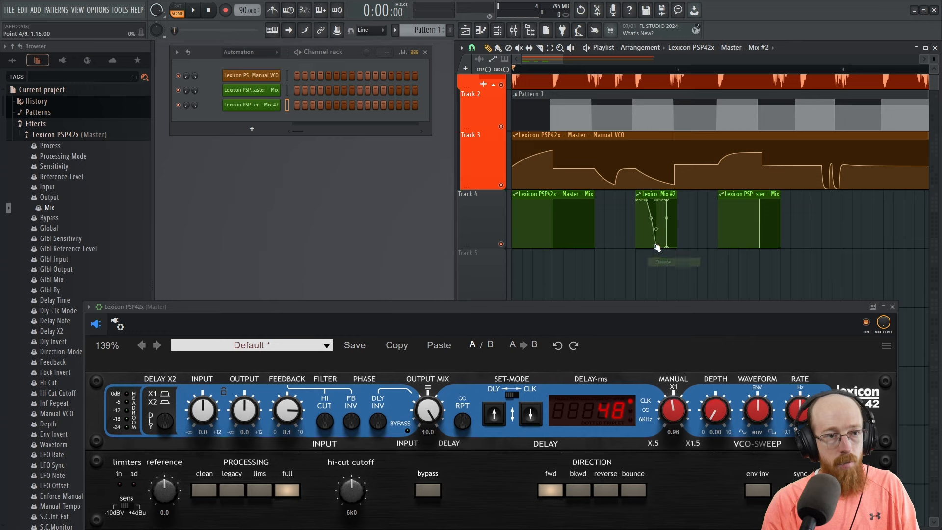
{"action": "right_click", "coordinate": [657, 248]}
{"action": "left_click", "coordinate": [663, 260]}
{"action": "right_click", "coordinate": [657, 200]}
{"action": "left_click", "coordinate": [672, 213]}
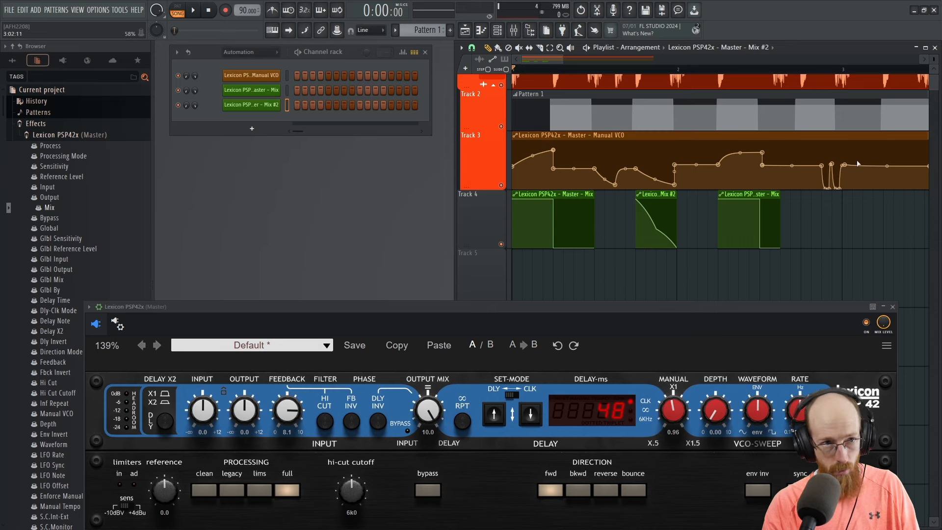
{"action": "key", "text": "space"}
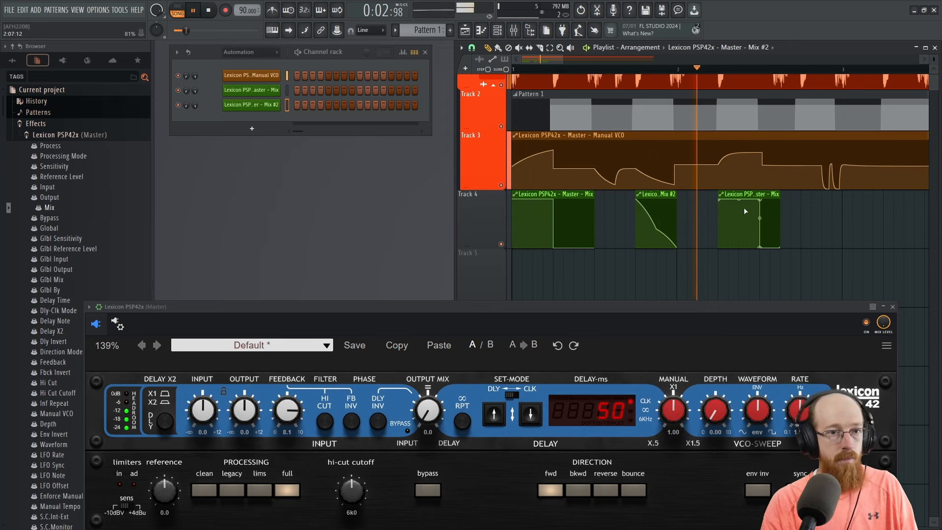
- Reshape the Mix #2 clip to rise from zero to full, hold, and drop to zero at 2:01, and play the loop
{"action": "key", "text": "space"}
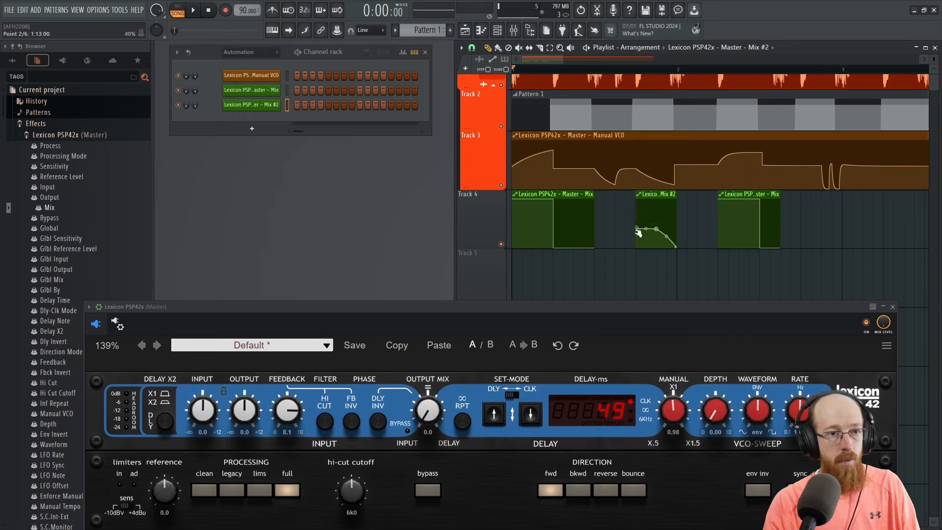
{"action": "left_click_drag", "start_coordinate": [661, 233], "coordinate": [662, 199]}
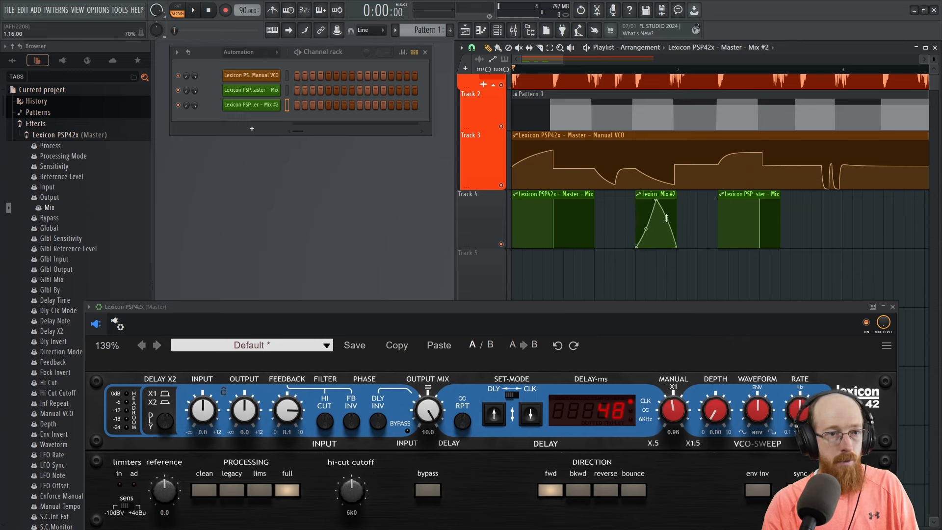
{"action": "scroll", "coordinate": [637, 197], "scroll_direction": "up", "scroll_amount": 1}
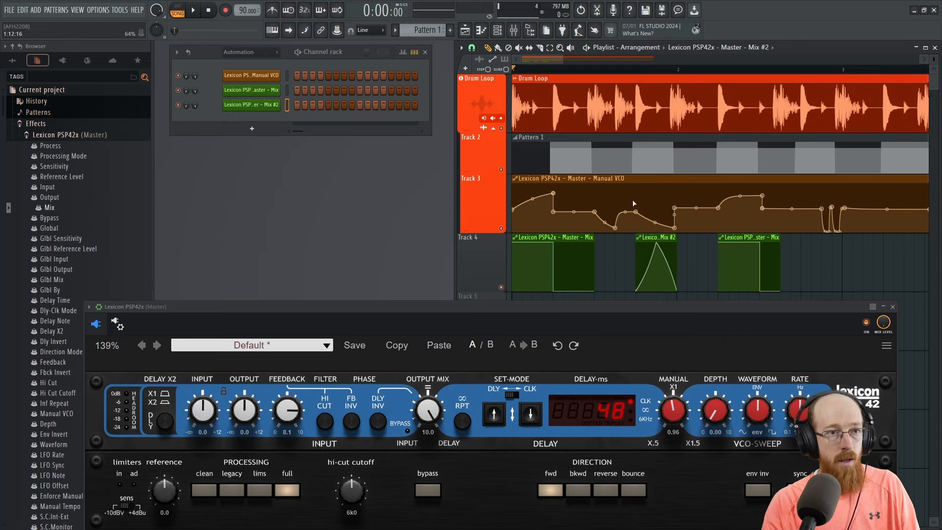
{"action": "mouse_move", "coordinate": [661, 239]}
{"action": "left_mouse_down"}
{"action": "mouse_move", "coordinate": [640, 240]}
{"action": "mouse_move", "coordinate": [656, 238]}
{"action": "left_mouse_up"}
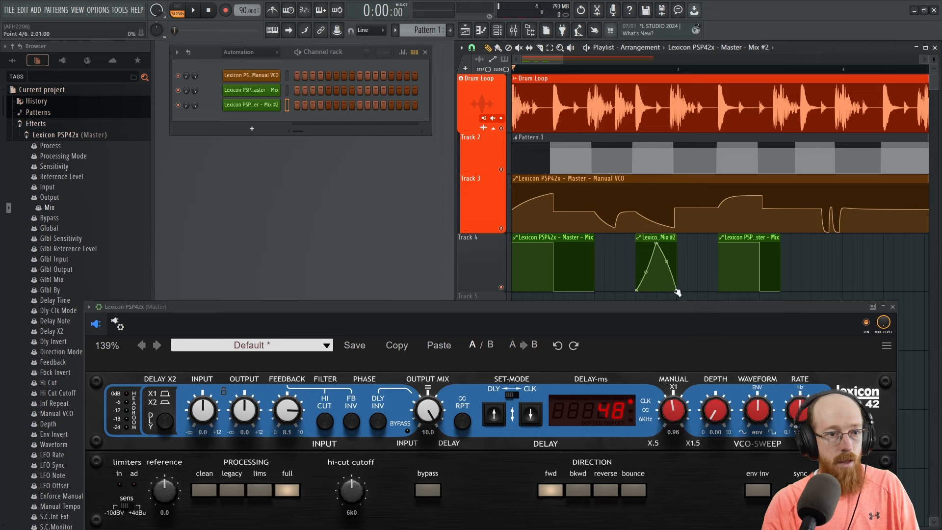
{"action": "left_click_drag", "start_coordinate": [677, 293], "coordinate": [707, 239]}
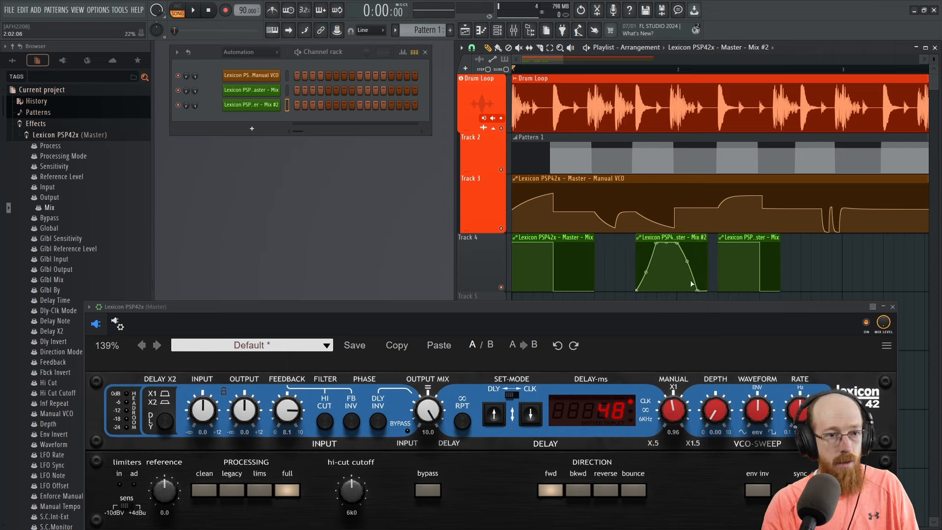
{"action": "left_click_drag", "start_coordinate": [699, 291], "coordinate": [674, 297]}
{"action": "right_click", "coordinate": [697, 291]}
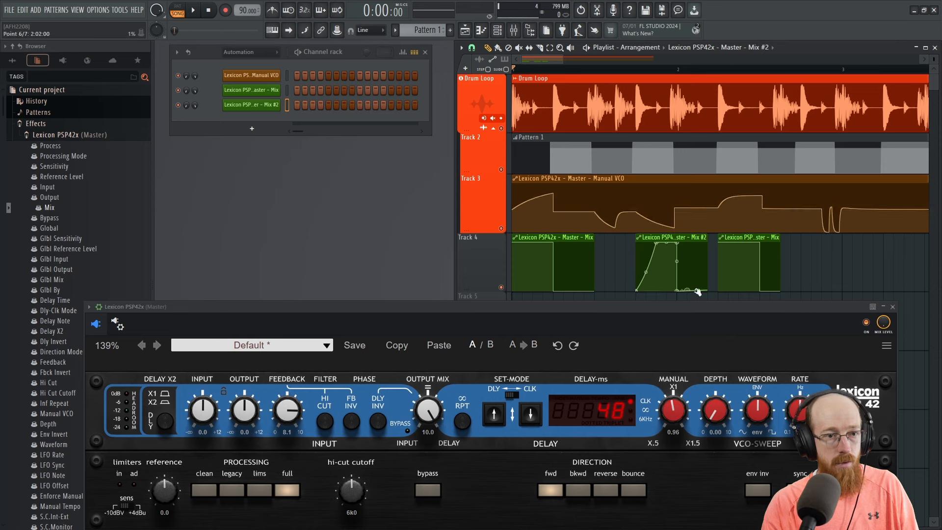
{"action": "key", "text": "space"}
{"action": "scroll", "coordinate": [645, 211], "scroll_direction": "down", "scroll_amount": 1}
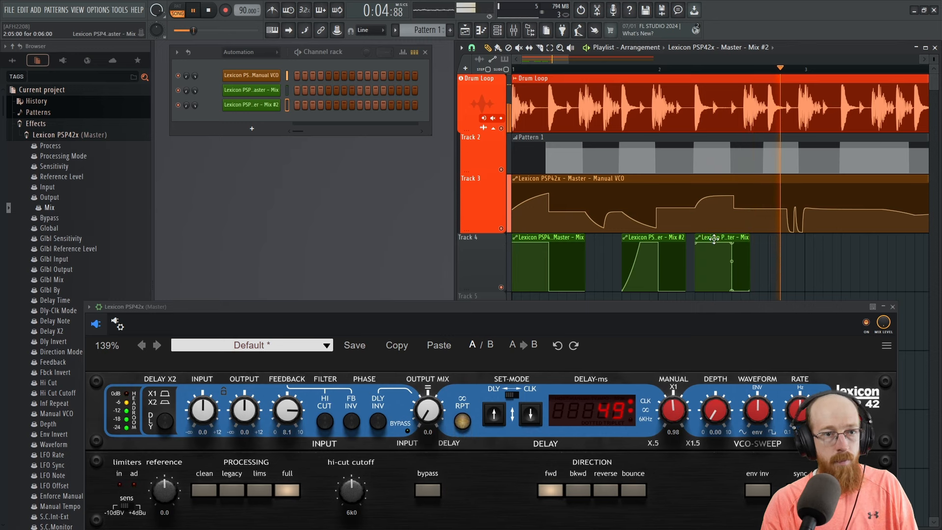
- Move the third Mix clip to start at 2:06, and play the loop
{"action": "key", "text": "space"}
{"action": "left_click_drag", "start_coordinate": [713, 238], "coordinate": [722, 237]}
{"action": "key", "text": "space"}
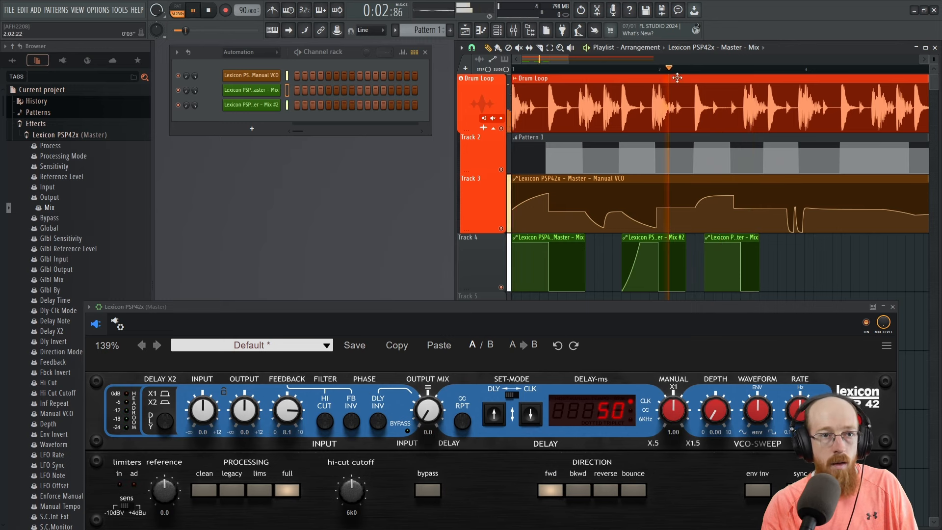
{"action": "key", "text": "space"}
- Make the Mix clip at 2:06 unique, reshape it to rise from zero through about 72% at 2:08 to full, and play it
{"action": "left_click", "coordinate": [707, 242]}
{"action": "left_click", "coordinate": [784, 271]}
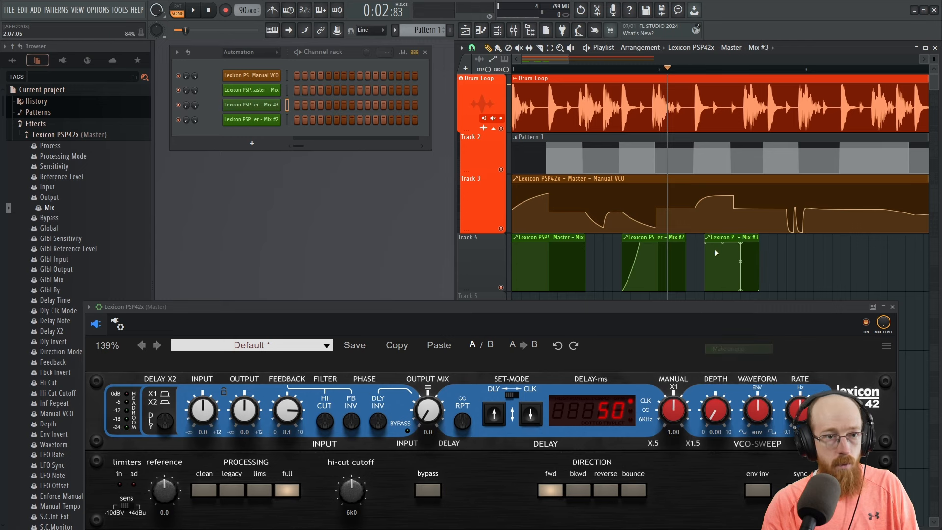
{"action": "left_click_drag", "start_coordinate": [707, 243], "coordinate": [710, 273]}
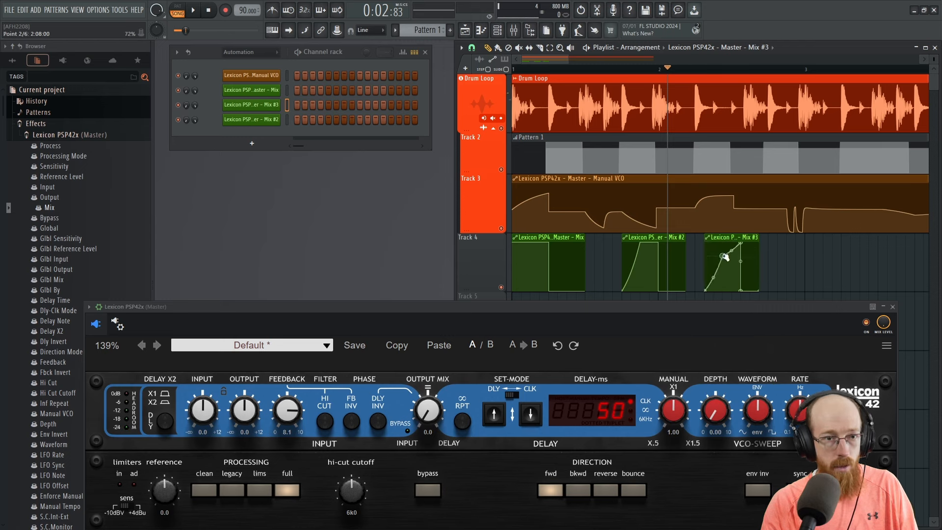
{"action": "key", "text": "space"}
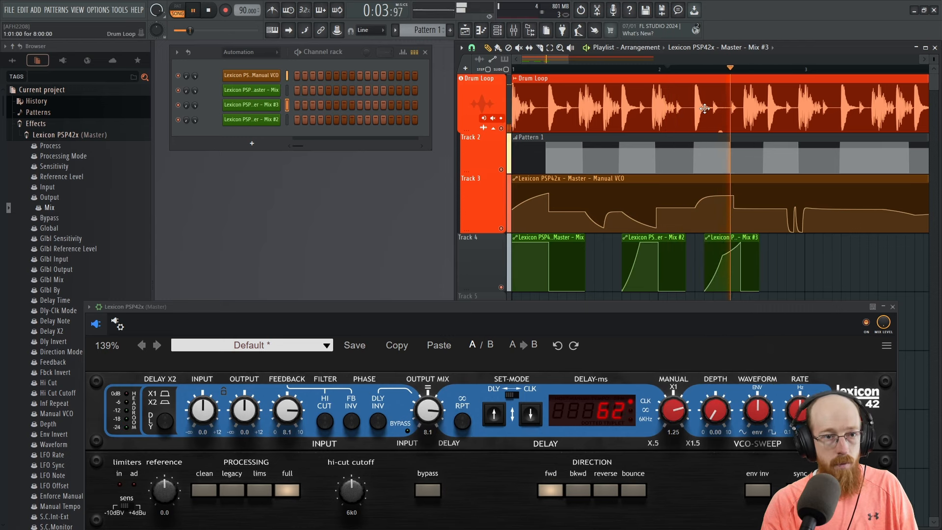
{"action": "key", "text": "space"}
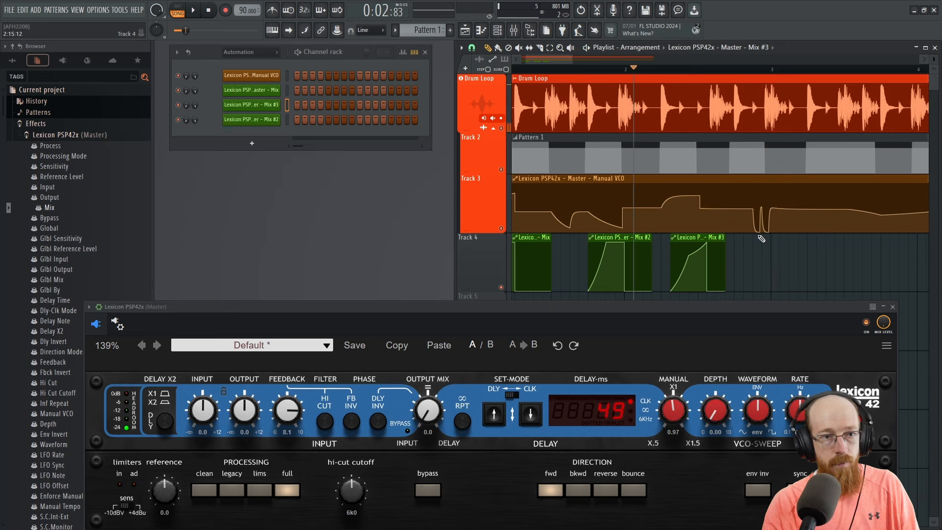
- Copy the original Mix clip to start at 2:15, and play the loop
{"action": "left_click_drag", "start_coordinate": [536, 238], "coordinate": [812, 238], "text": "shift"}
{"action": "key", "text": "space"}
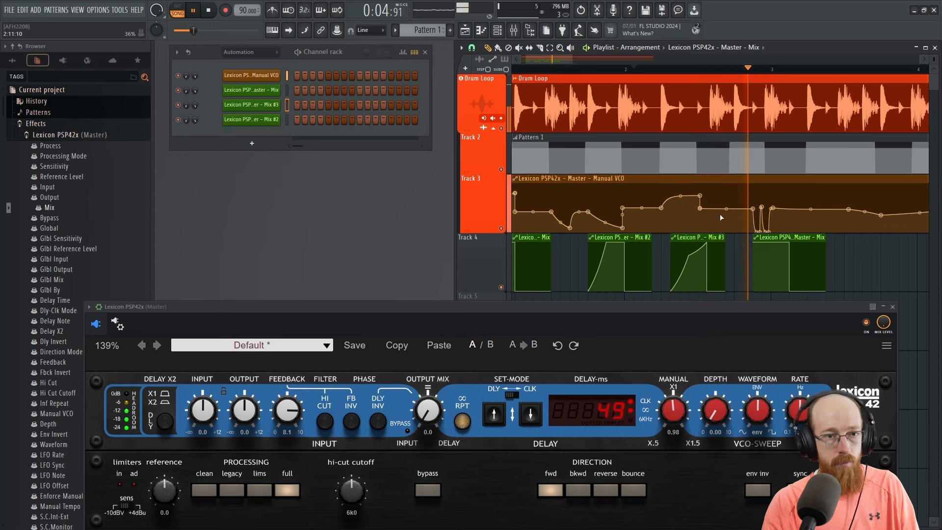
{"action": "key", "text": "space"}
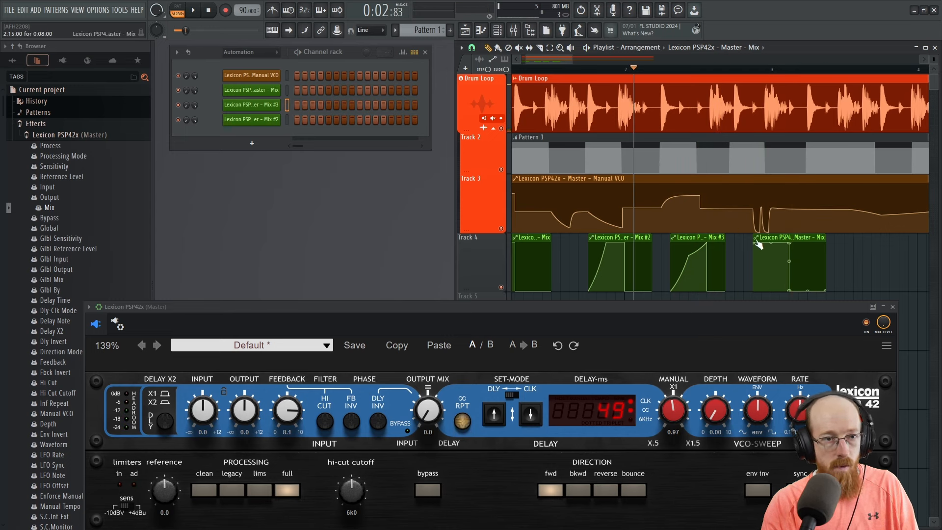
- Make the Mix clip at 2:15 unique and lower its full-mix section to about 56%
{"action": "right_click", "coordinate": [755, 239]}
{"action": "left_click", "coordinate": [776, 349]}
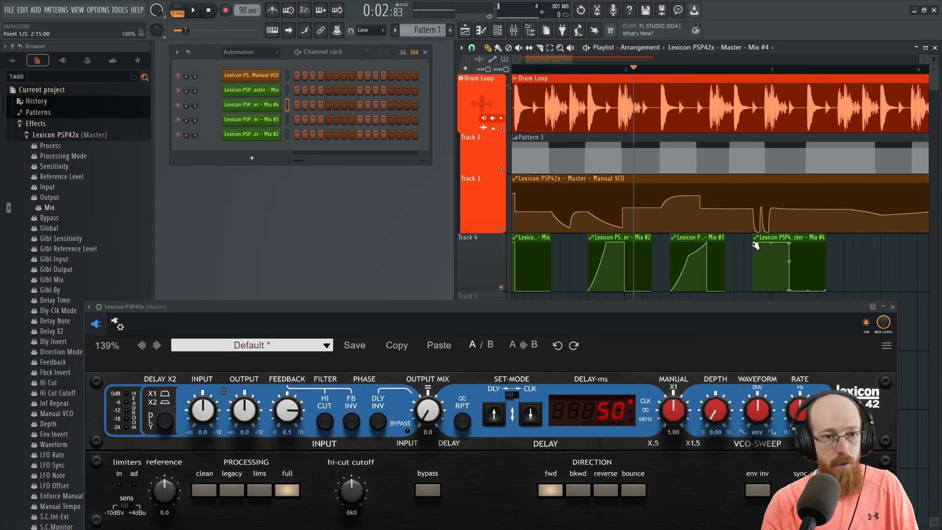
{"action": "left_click_drag", "start_coordinate": [793, 245], "coordinate": [791, 265]}
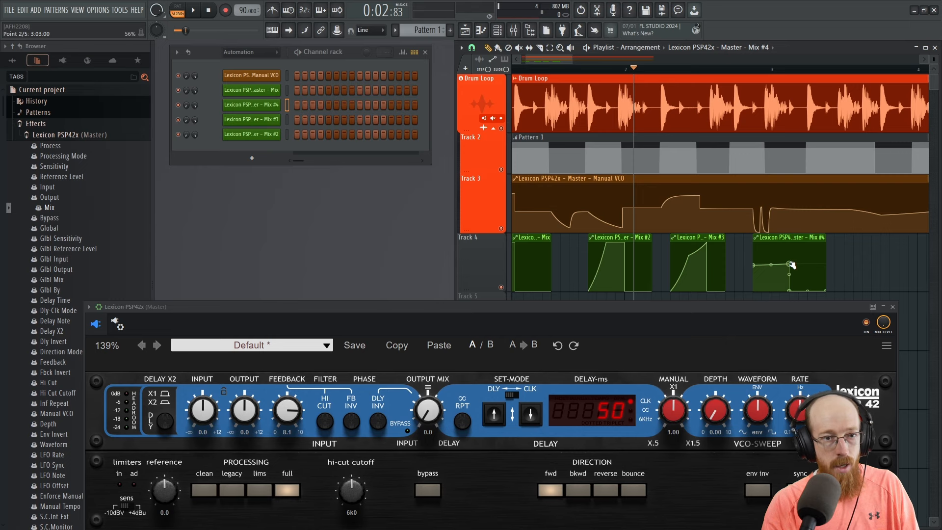
{"action": "double_click", "coordinate": [797, 237]}
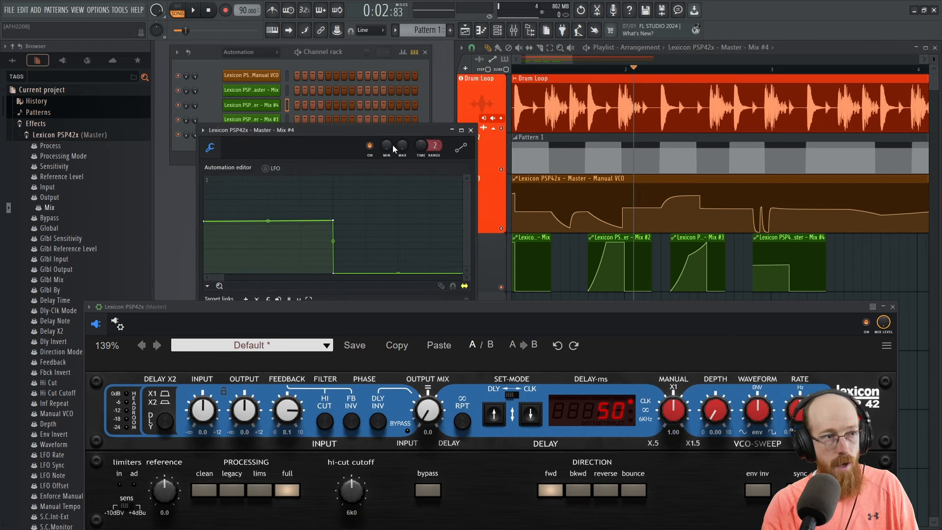
{"action": "left_click", "coordinate": [472, 130]}
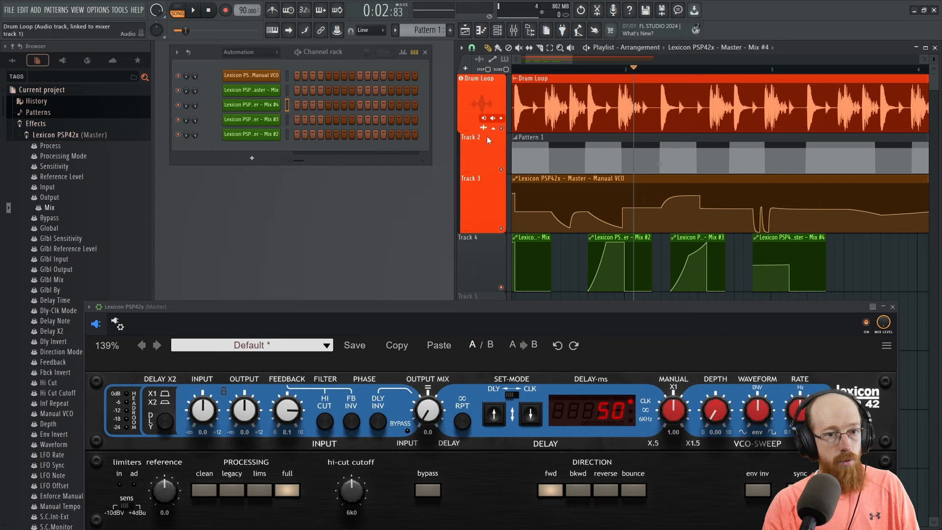
- Play the loop from just before the Mix #3 clip through the lowered Mix #4 clip
{"action": "left_click", "coordinate": [706, 70]}
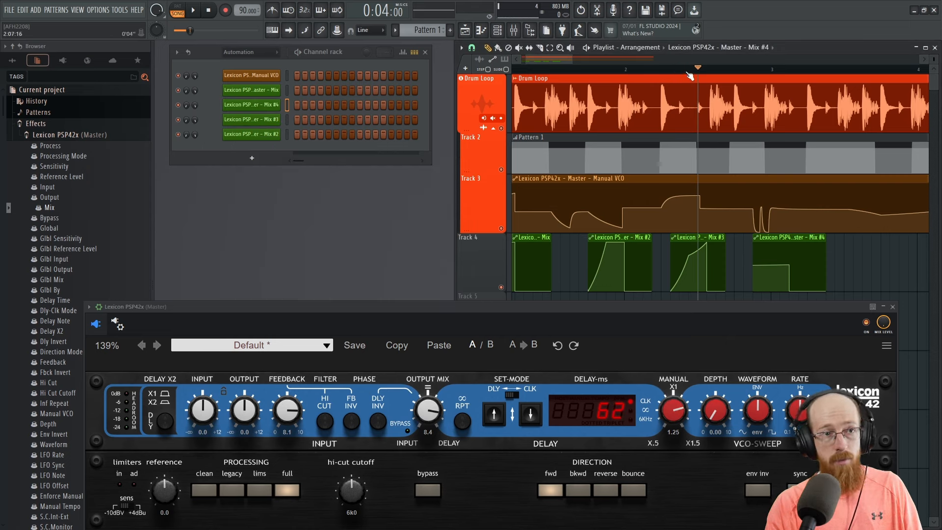
{"action": "left_click", "coordinate": [669, 75]}
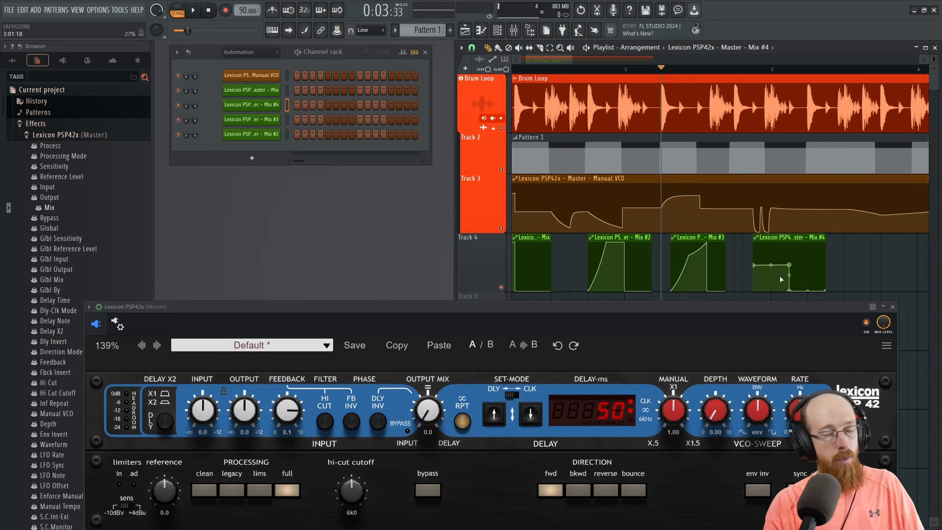
{"action": "key", "text": "space"}
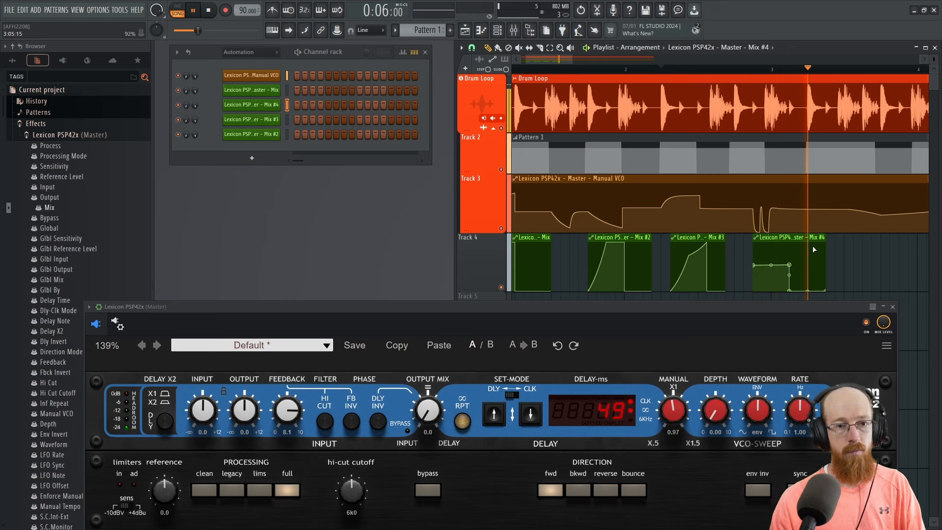
{"action": "scroll", "coordinate": [719, 231], "scroll_direction": "down", "scroll_amount": 2}
{"action": "key", "text": "space"}
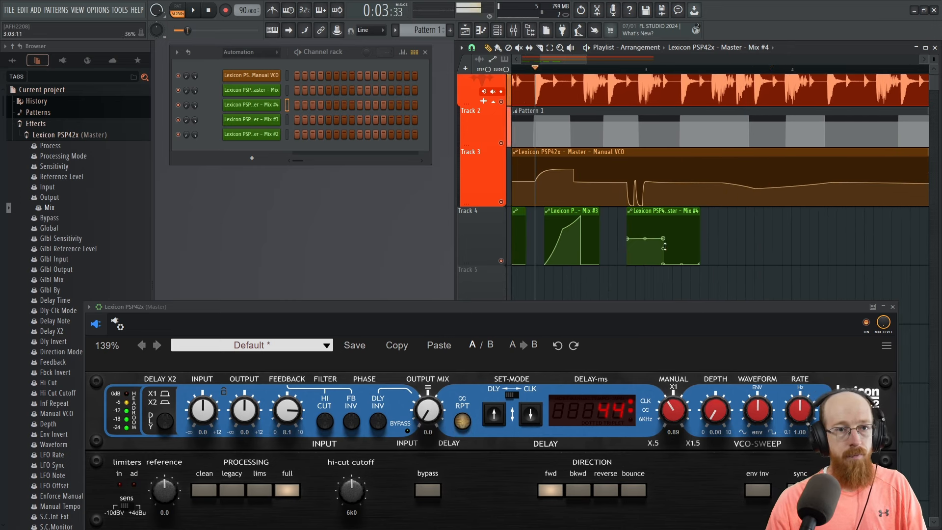
- Place two copies of the original Mix clip on Track 4, starting at 4:09 and 5:09
{"action": "scroll", "coordinate": [718, 228], "scroll_direction": "down", "scroll_amount": 2}
{"action": "left_click", "coordinate": [523, 224]}
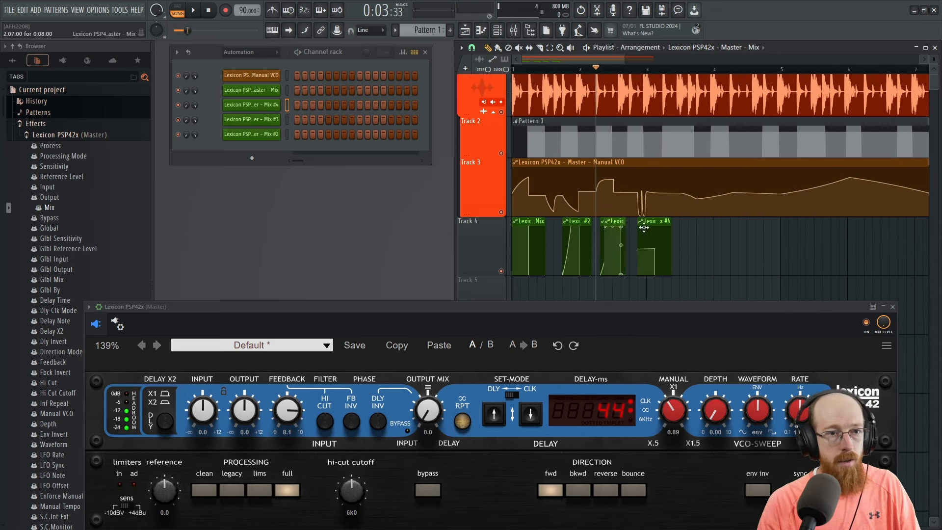
{"action": "left_click_drag", "start_coordinate": [712, 231], "coordinate": [748, 230]}
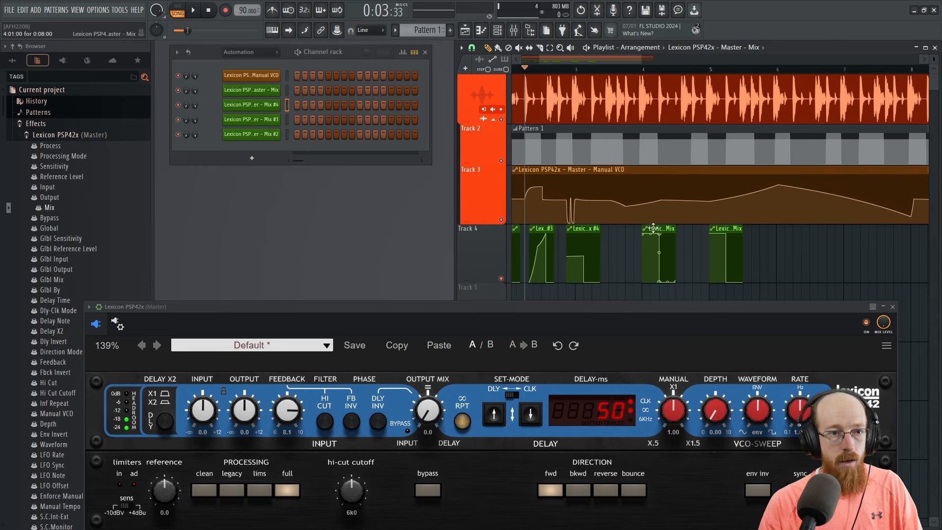
{"action": "left_click_drag", "start_coordinate": [653, 228], "coordinate": [755, 228]}
- Duplicate the two Mix clips at 4:09 and 5:09 so that copies also start at 6:09, 7:09 and 8:09
{"action": "scroll", "coordinate": [706, 246], "scroll_direction": "down", "scroll_amount": 3}
{"action": "left_click_drag", "start_coordinate": [624, 242], "coordinate": [733, 255]}
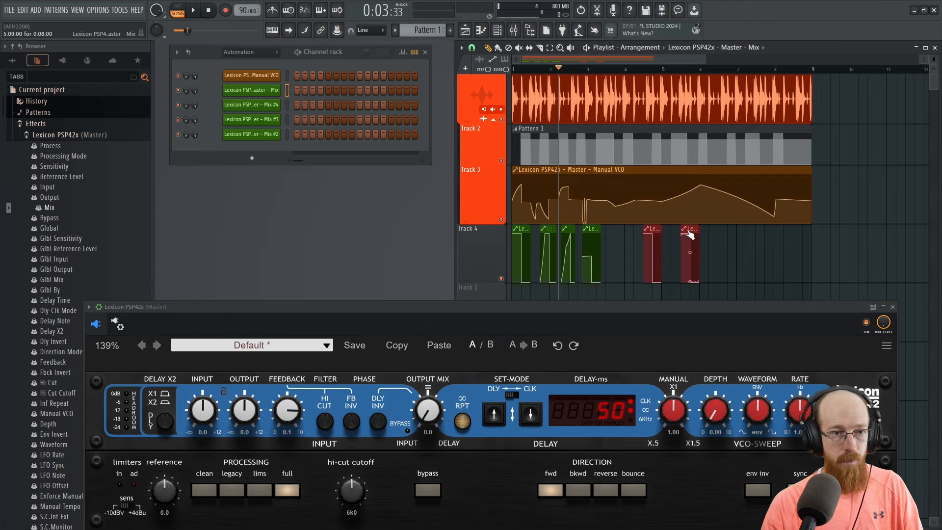
{"action": "left_click_drag", "start_coordinate": [689, 230], "coordinate": [802, 230], "text": "shift"}
{"action": "key", "text": "ctrl+d"}
{"action": "scroll", "coordinate": [809, 206], "scroll_direction": "down", "scroll_amount": 1}
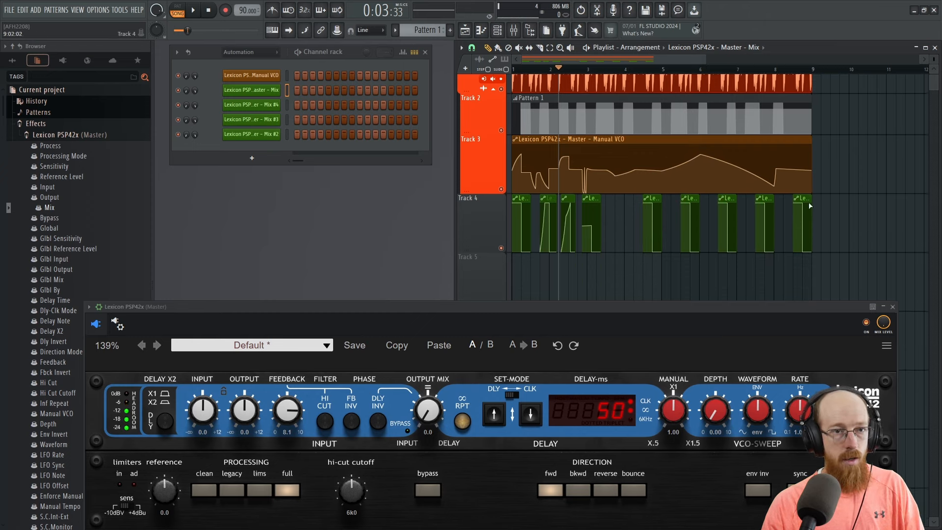
- Play the loop from bar 4 through the newly placed Mix clips
{"action": "scroll", "coordinate": [811, 206], "scroll_direction": "up", "scroll_amount": 2}
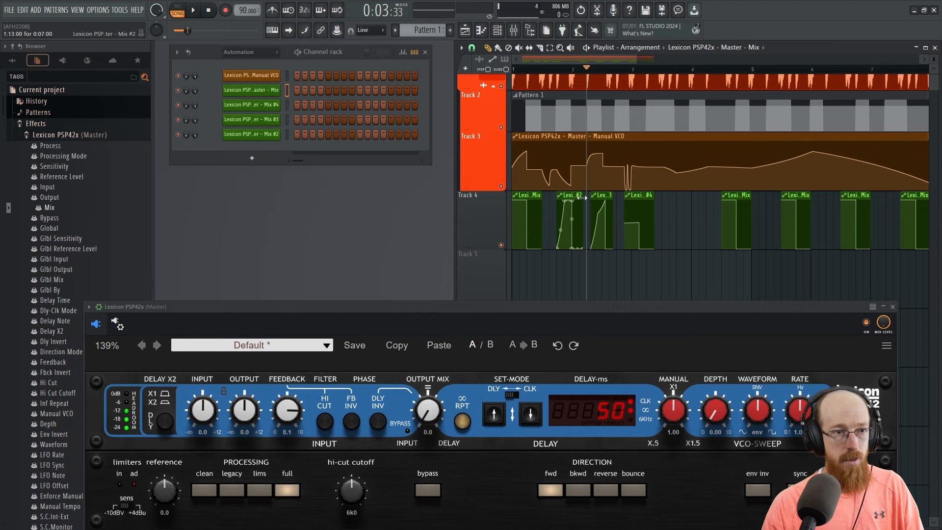
{"action": "scroll", "coordinate": [668, 206], "scroll_direction": "right", "scroll_amount": 2}
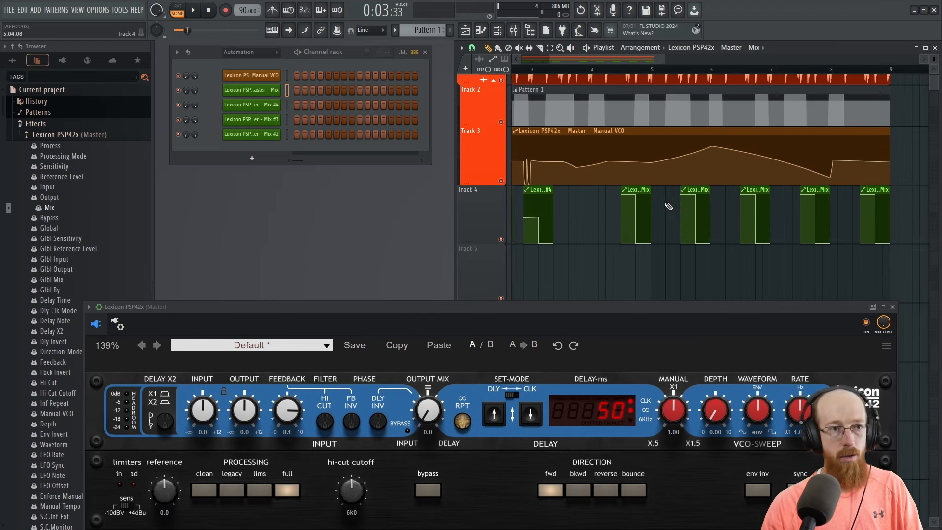
{"action": "left_click", "coordinate": [592, 69]}
{"action": "key", "text": "space"}
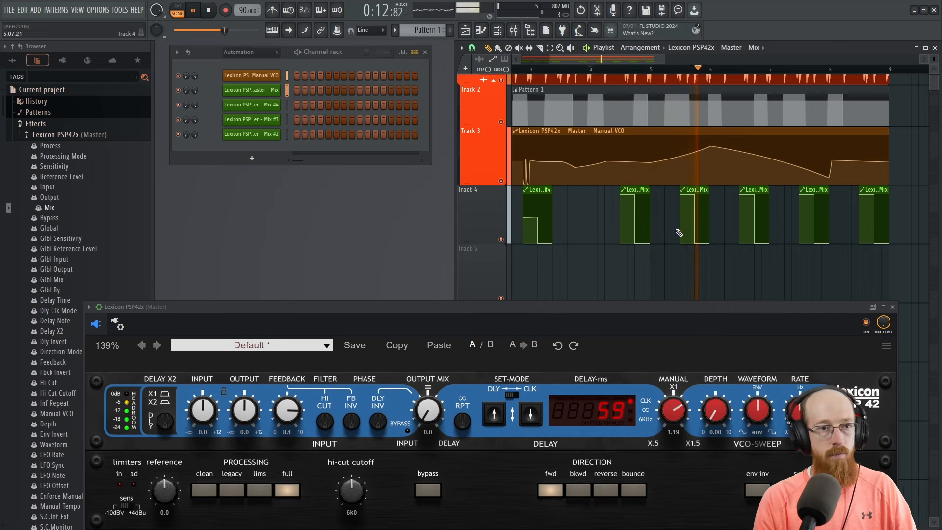
{"action": "key", "text": "space"}
- Add a four-step Mix clip starting at 5:05, directly before the clip at 5:09, and play the loop
{"action": "scroll", "coordinate": [657, 216], "scroll_direction": "up", "scroll_amount": 4}
{"action": "left_click", "coordinate": [657, 216]}
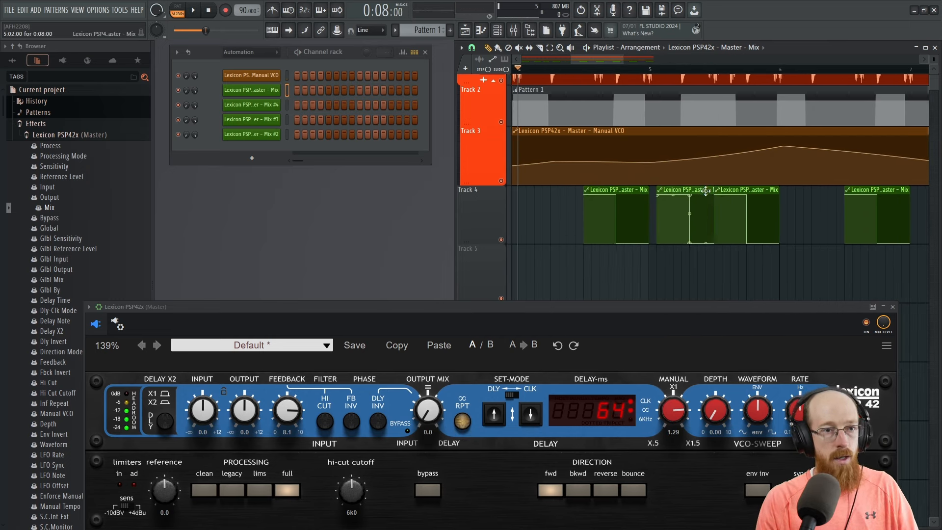
{"action": "left_click_drag", "start_coordinate": [703, 191], "coordinate": [635, 202]}
{"action": "key", "text": "space"}
{"action": "scroll", "coordinate": [676, 200], "scroll_direction": "down", "scroll_amount": 1}
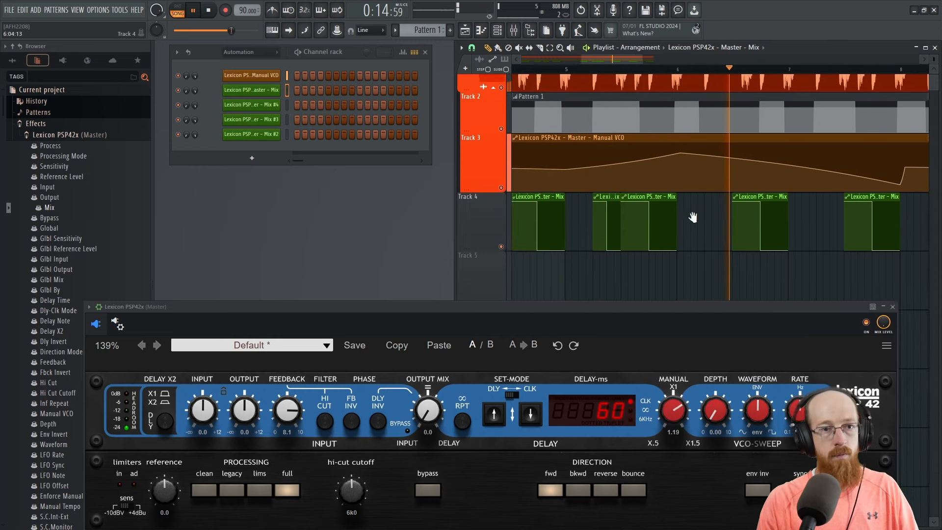
{"action": "key", "text": "space"}
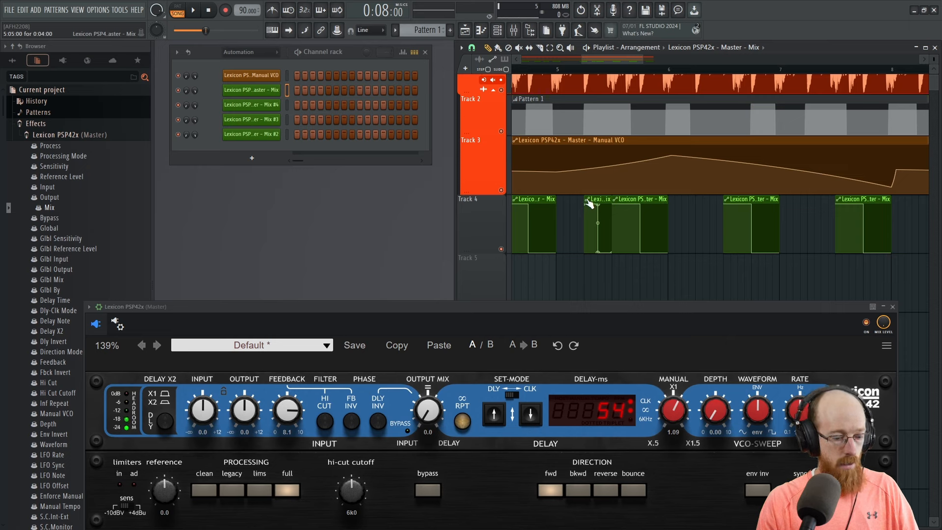
- Make the Mix clip at 5:05 unique and lower its full-mix section to about 49%
{"action": "left_click", "coordinate": [588, 201]}
{"action": "key", "text": "u"}
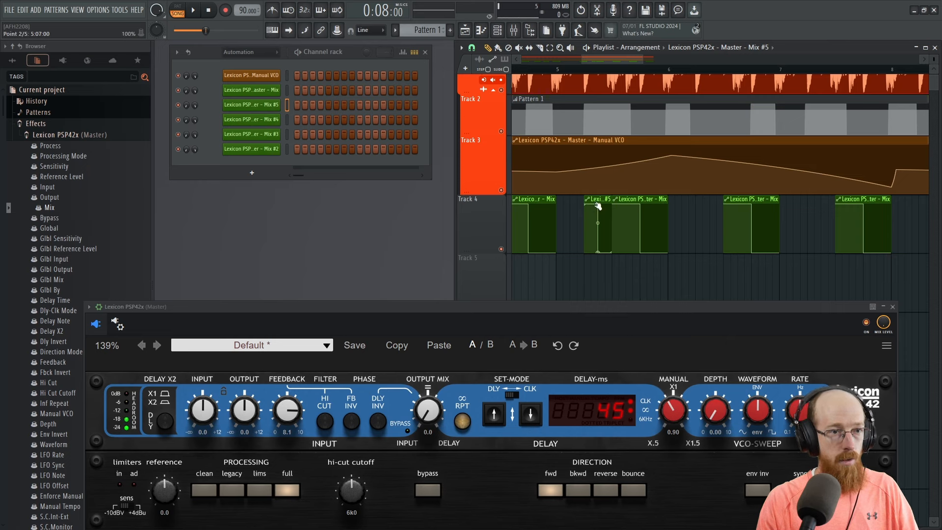
{"action": "left_click_drag", "start_coordinate": [599, 214], "coordinate": [587, 223]}
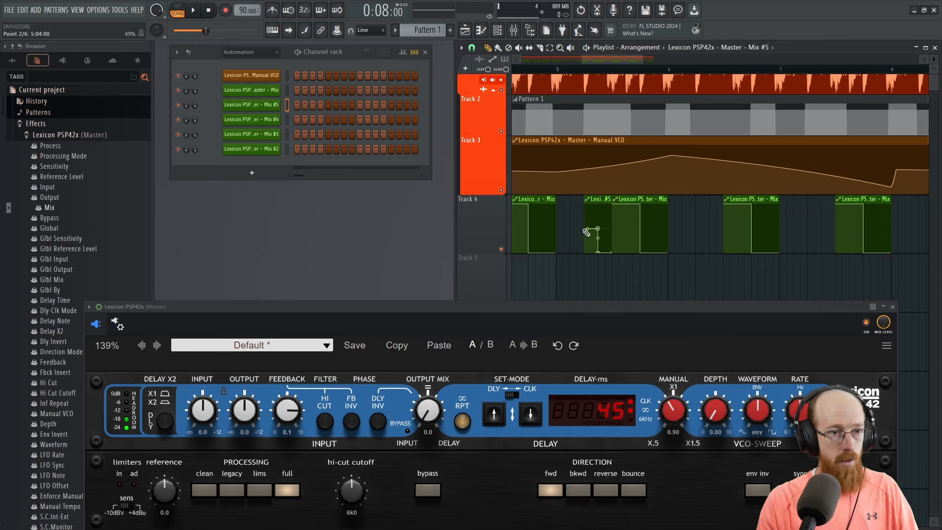
- Make the Mix clip at 5:09 unique, lower its full-mix section to about half, and play the loop
{"action": "left_click", "coordinate": [615, 198]}
{"action": "key", "text": "u"}
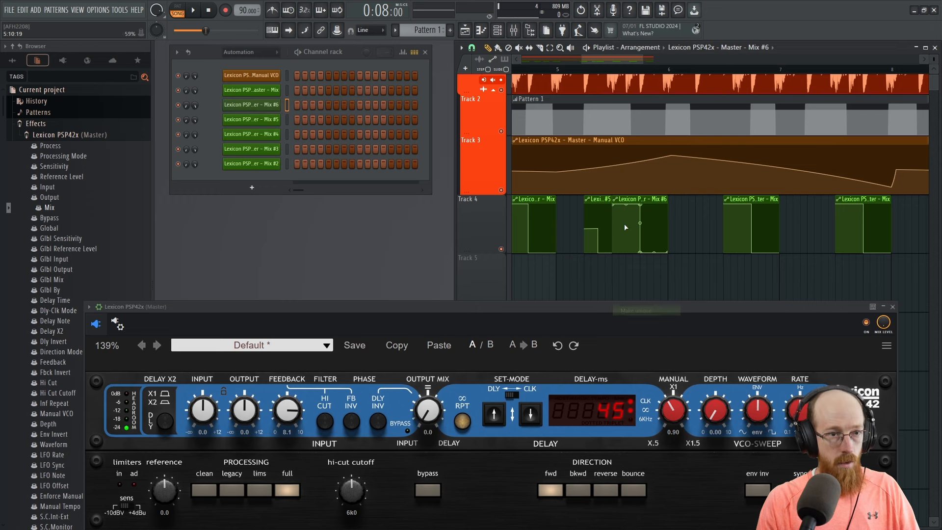
{"action": "left_click_drag", "start_coordinate": [613, 204], "coordinate": [639, 227]}
{"action": "key", "text": "space"}
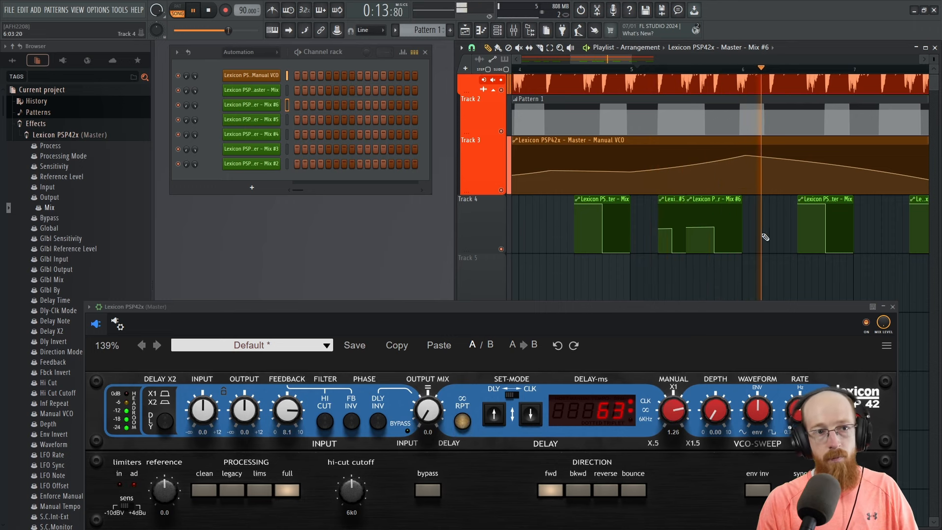
{"action": "key", "text": "space"}
- Extend the Mix clip at 5:09 to fourteen steps, reshaping its end points, and play it
{"action": "right_click", "coordinate": [717, 252]}
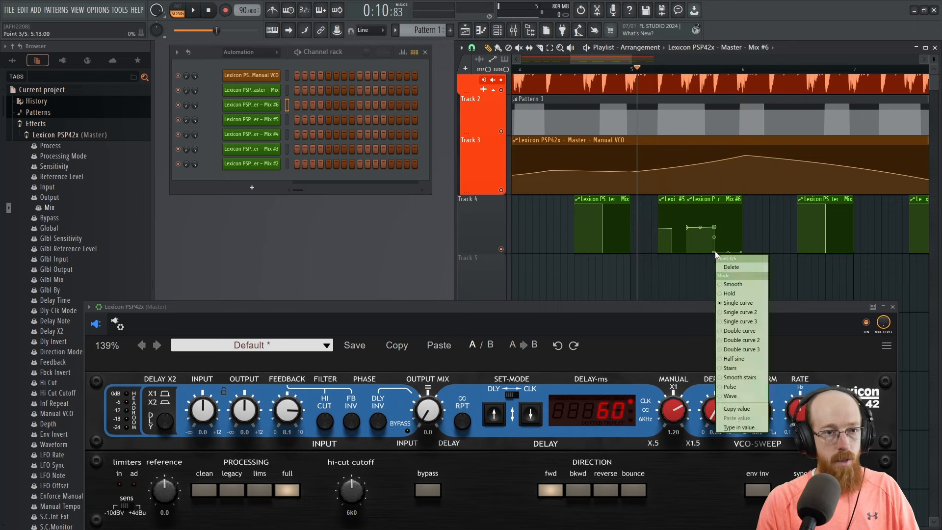
{"action": "left_click", "coordinate": [726, 257]}
{"action": "left_click_drag", "start_coordinate": [741, 196], "coordinate": [783, 198]}
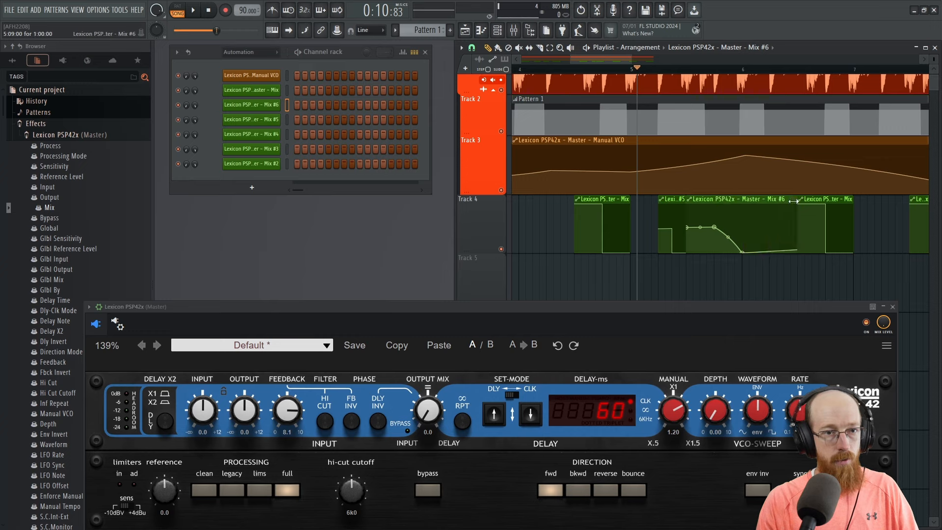
{"action": "left_click_drag", "start_coordinate": [745, 253], "coordinate": [784, 256]}
{"action": "key", "text": "space"}
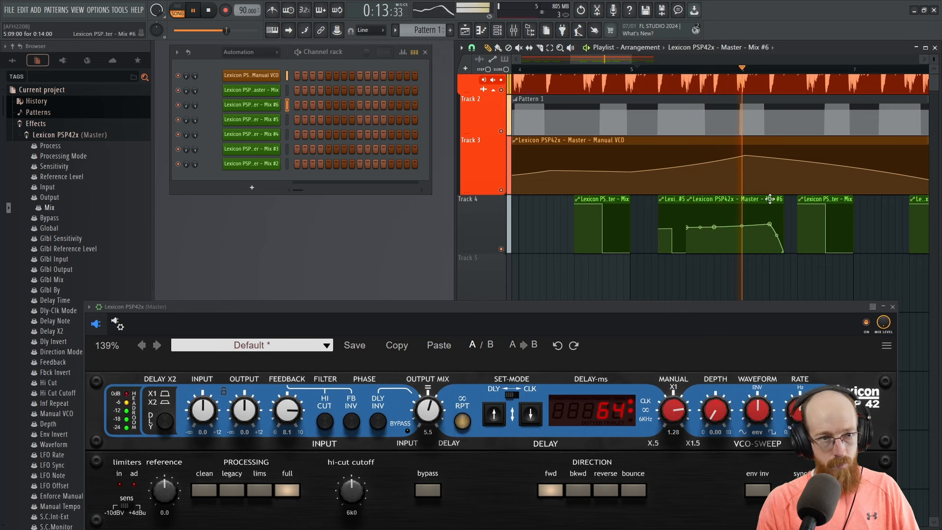
{"action": "key", "text": "space"}
- Hold the 5:09 Mix clip at about 51% up to 6:01, drop it to near zero from there, and play it
{"action": "right_click", "coordinate": [743, 228]}
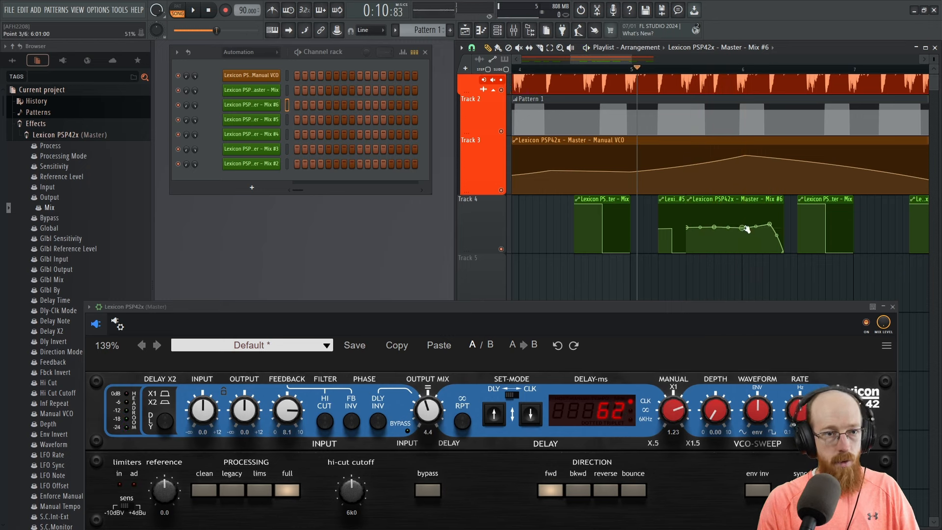
{"action": "right_click", "coordinate": [749, 247]}
{"action": "left_click_drag", "start_coordinate": [750, 246], "coordinate": [770, 251]}
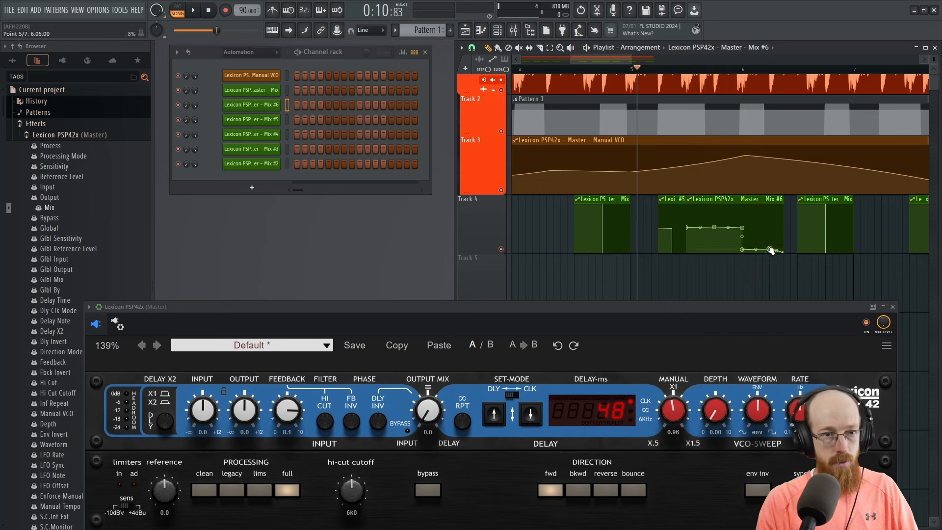
{"action": "key", "text": "space"}
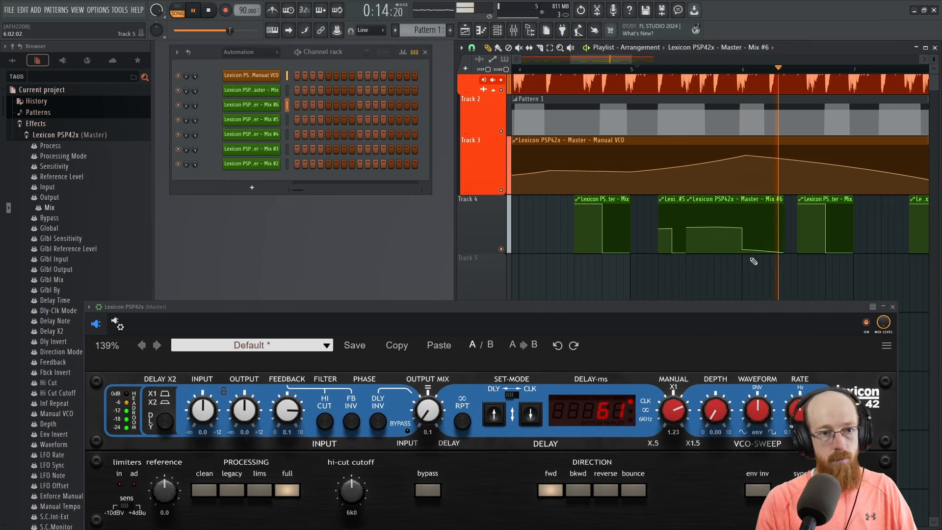
{"action": "key", "text": "space"}
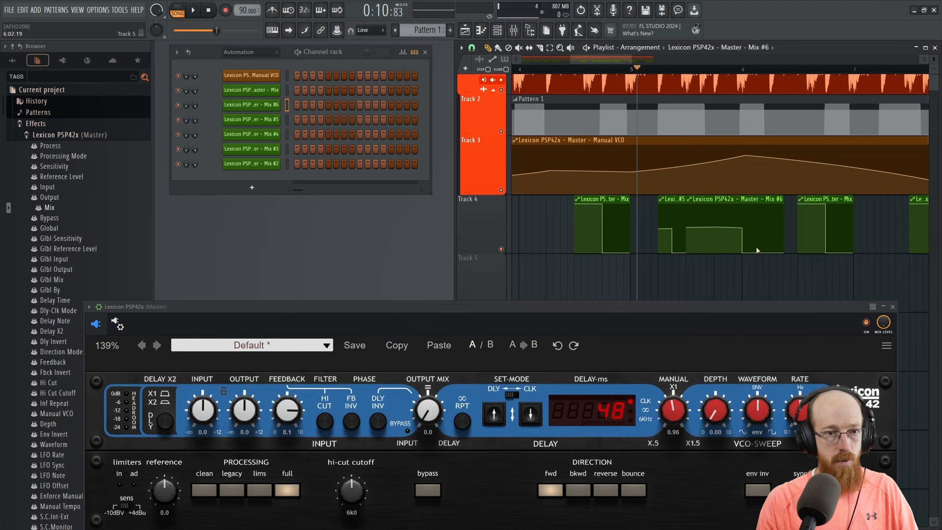
- Play the loop from bar 5 into bar 7 to check the lengthened Mix clip
{"action": "key", "text": "space"}
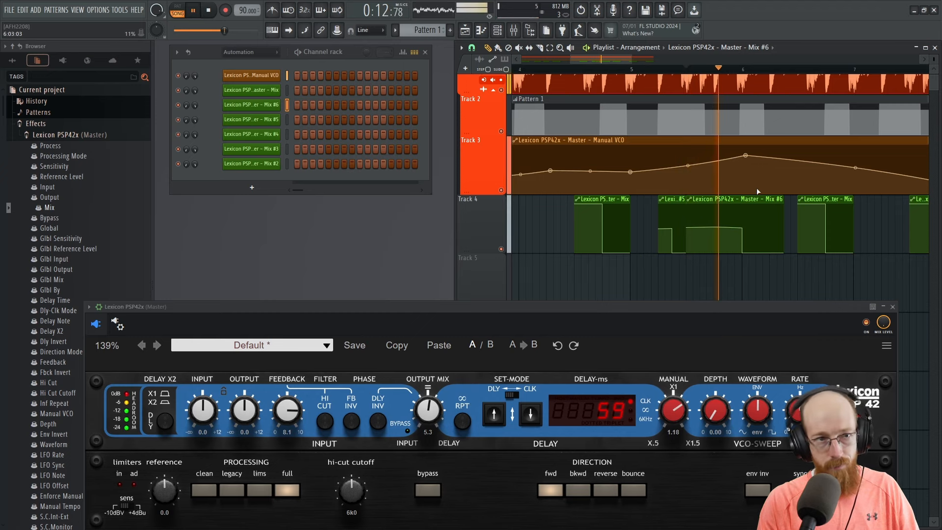
{"action": "scroll", "coordinate": [769, 216], "scroll_direction": "down", "scroll_amount": 2}
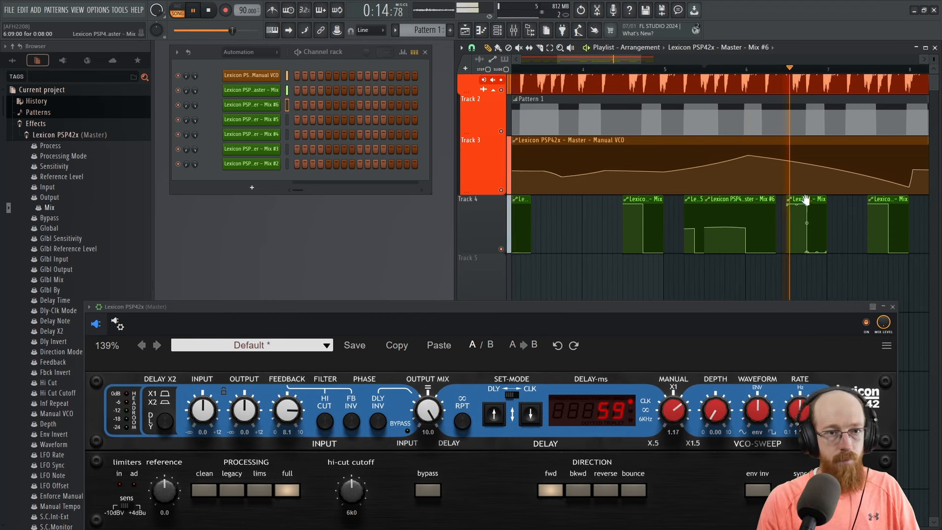
{"action": "left_click_drag", "start_coordinate": [804, 202], "coordinate": [720, 206]}
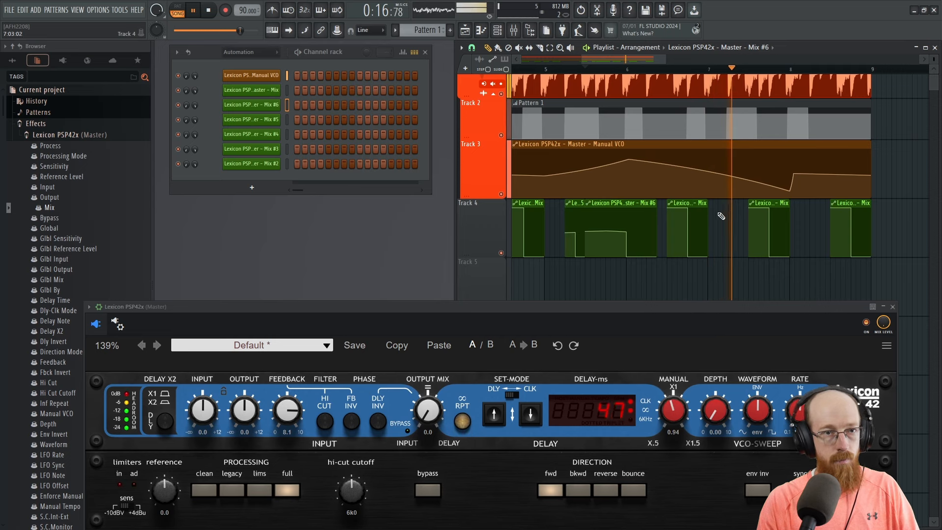
{"action": "key", "text": "space"}
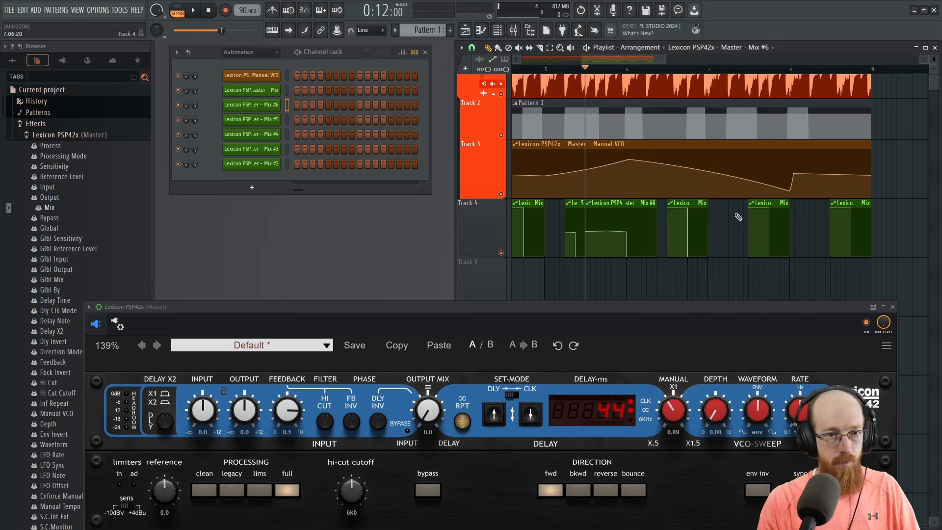
- Add a four-step Mix clip starting at 7:05, directly before the clip at 7:09, and play the loop
{"action": "mouse_move", "coordinate": [737, 214]}
{"action": "left_mouse_down"}
{"action": "mouse_move", "coordinate": [765, 205]}
{"action": "mouse_move", "coordinate": [725, 203]}
{"action": "mouse_move", "coordinate": [747, 203]}
{"action": "left_mouse_up"}
{"action": "key", "text": "space"}
{"action": "key", "text": "space"}
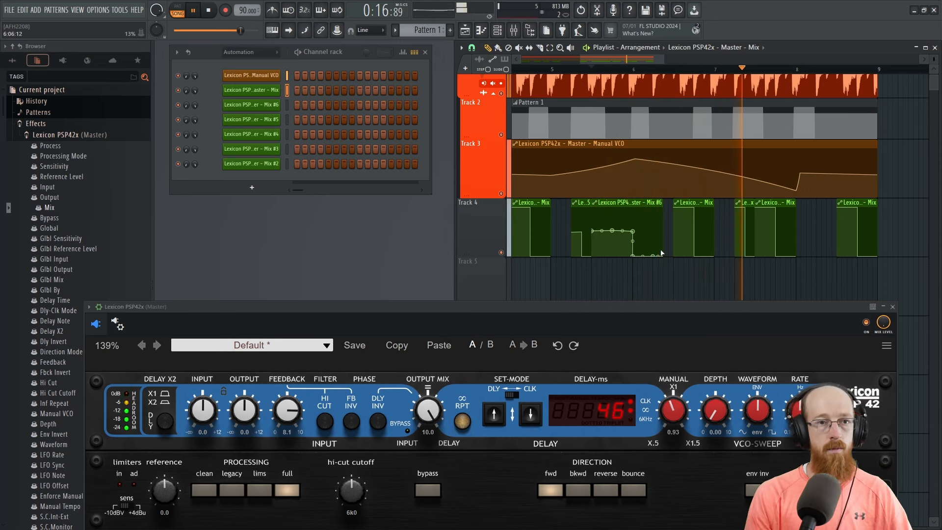
{"action": "scroll", "coordinate": [734, 233], "scroll_direction": "up", "scroll_amount": 4}
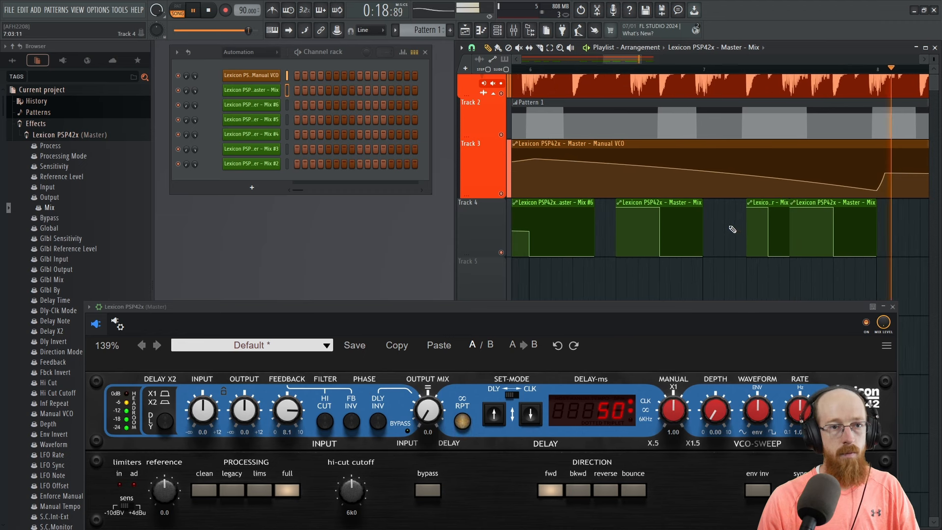
{"action": "key", "text": "space"}
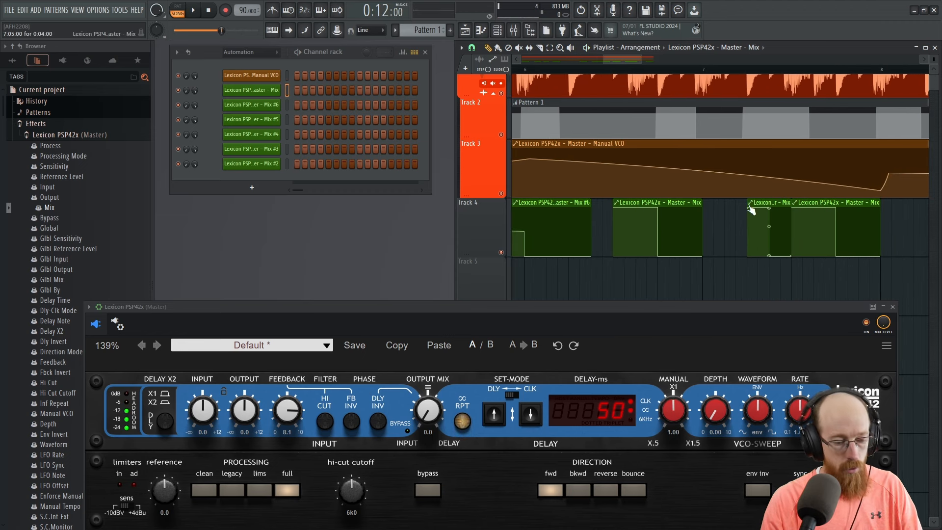
- Make the Mix clip at 7:05 unique, lower its full-mix section to a slight rise around half, and play it
{"action": "left_click", "coordinate": [749, 204]}
{"action": "key", "text": "u"}
{"action": "left_click_drag", "start_coordinate": [747, 208], "coordinate": [747, 233]}
{"action": "key", "text": "space"}
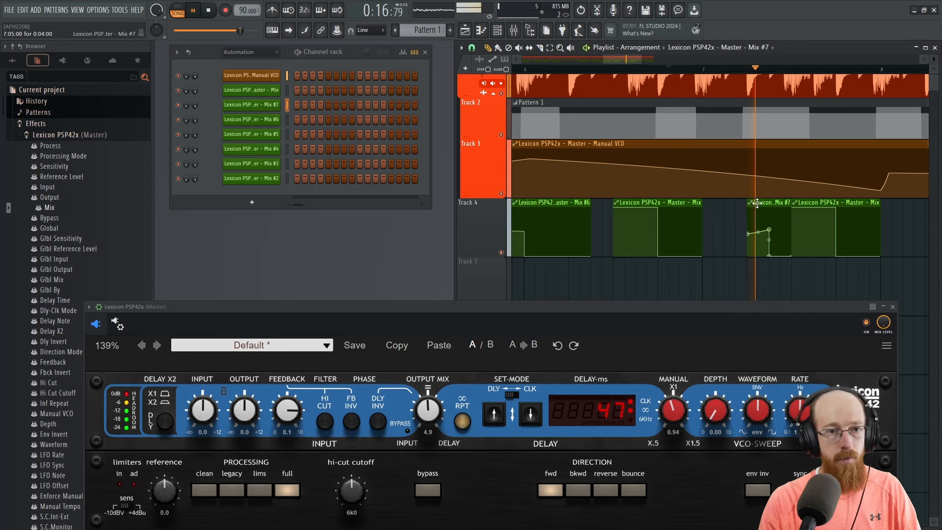
{"action": "key", "text": "space"}
- Make the Mix clip at 7:09 unique and shape its full-mix section into a curve rising from about half to full
{"action": "left_click", "coordinate": [794, 203]}
{"action": "key", "text": "m"}
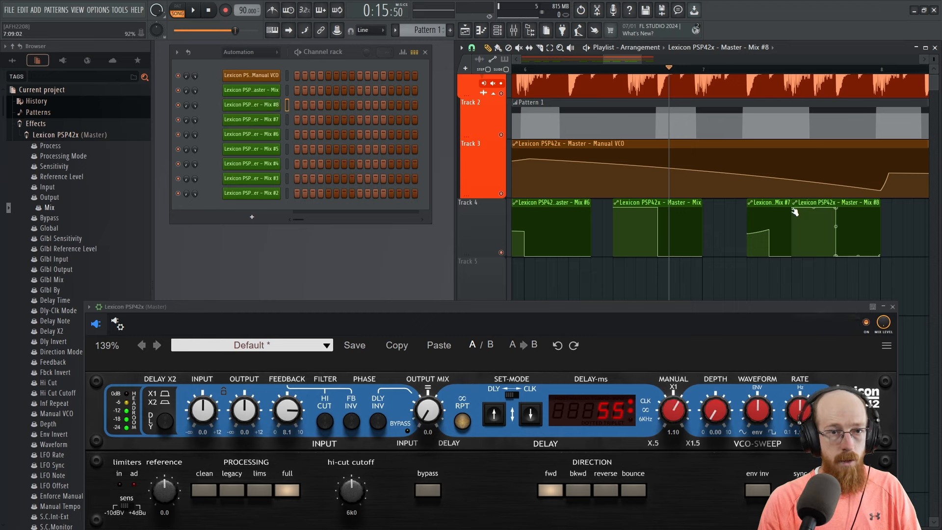
{"action": "left_click_drag", "start_coordinate": [794, 209], "coordinate": [792, 232]}
- Play through the end of the loop and on from bar 1 to review all the stutter automation
{"action": "key", "text": "space"}
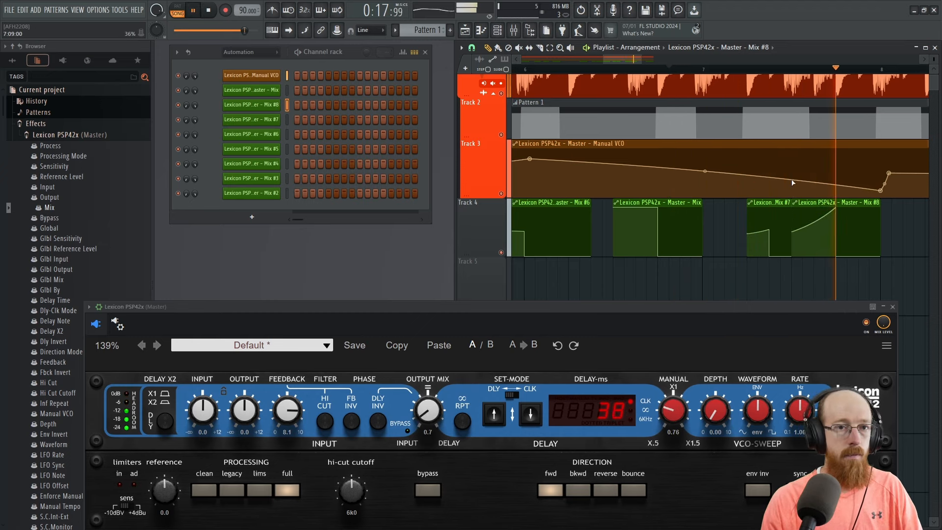
{"action": "scroll", "coordinate": [779, 191], "scroll_direction": "down", "scroll_amount": 2}
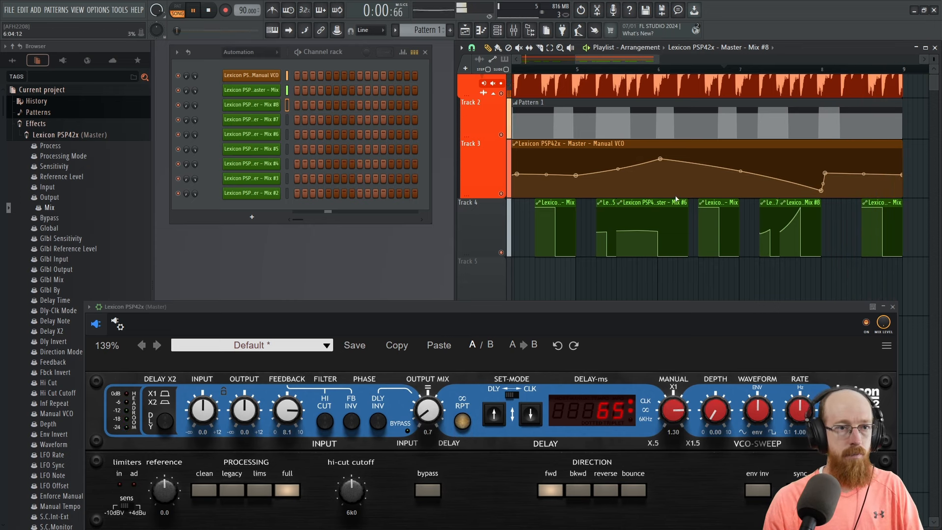
{"action": "scroll", "coordinate": [765, 201], "scroll_direction": "down", "scroll_amount": 2}
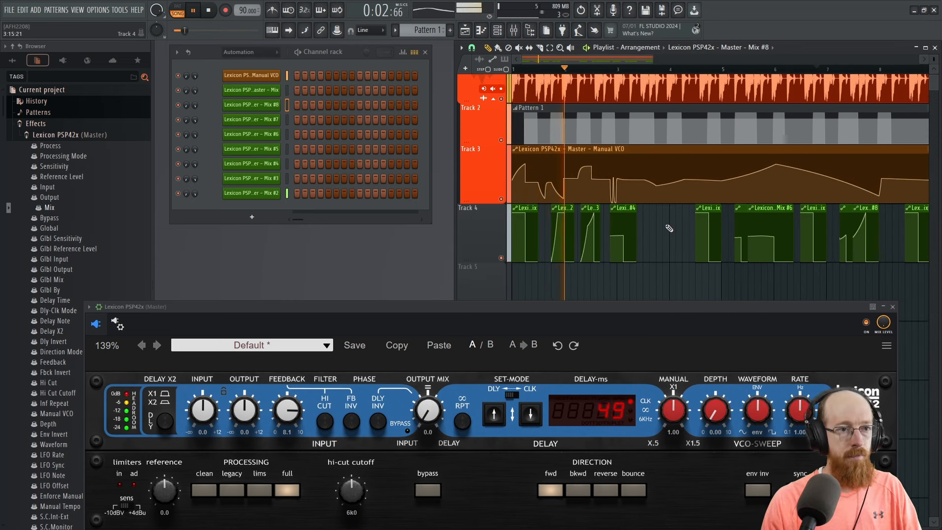
{"action": "scroll", "coordinate": [676, 232], "scroll_direction": "up", "scroll_amount": 1}
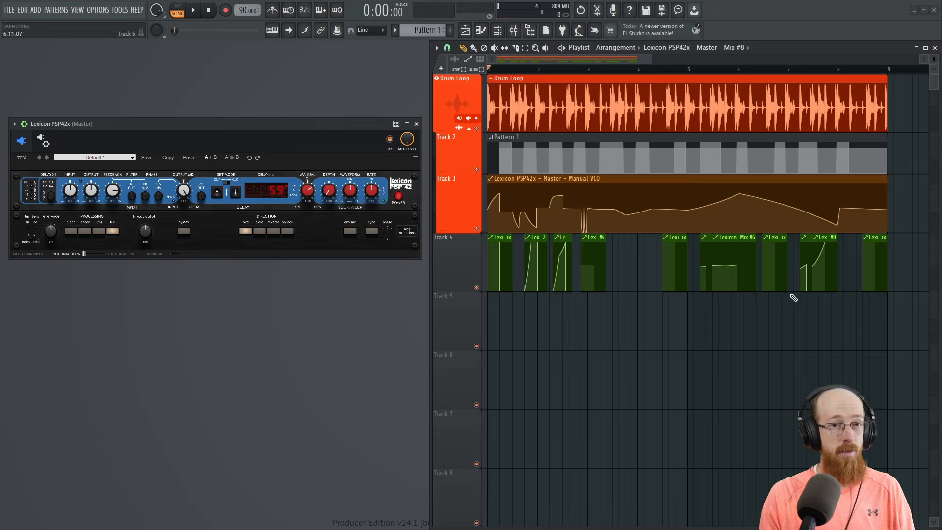
- Select the Mix clips on Track 4, switch the selection to Pattern 1 and the Manual VCO clip, and inspect the automation around bars 3 to 5
{"action": "left_click_drag", "start_coordinate": [896, 270], "coordinate": [488, 265]}
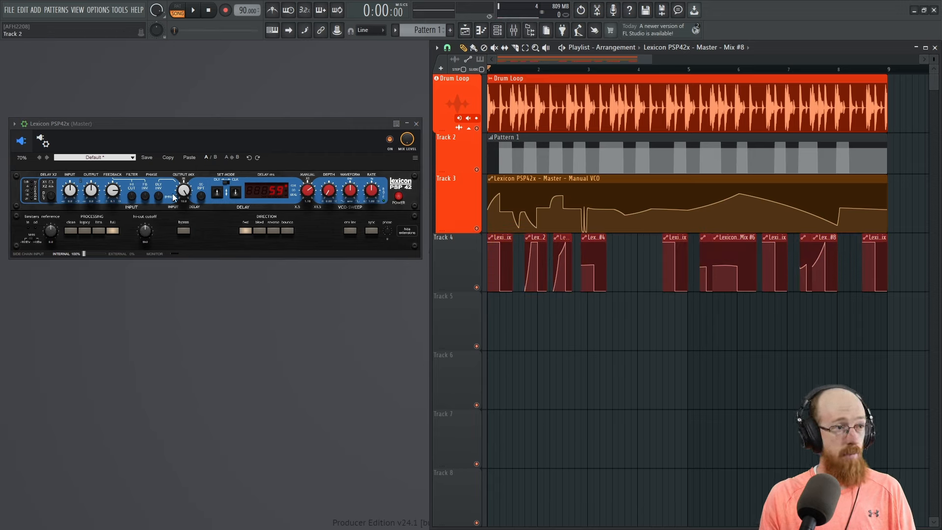
{"action": "left_click_drag", "start_coordinate": [498, 134], "coordinate": [710, 232]}
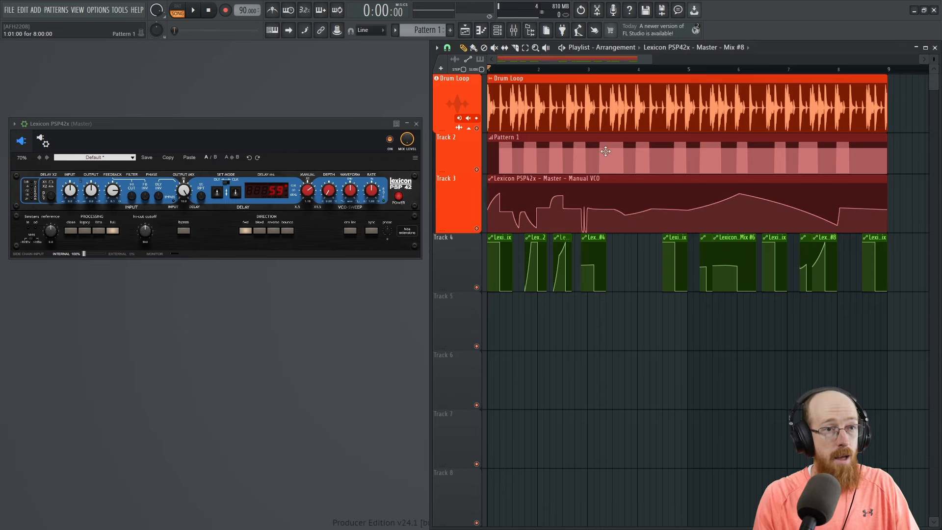
{"action": "scroll", "coordinate": [608, 162], "scroll_direction": "up", "scroll_amount": 3}
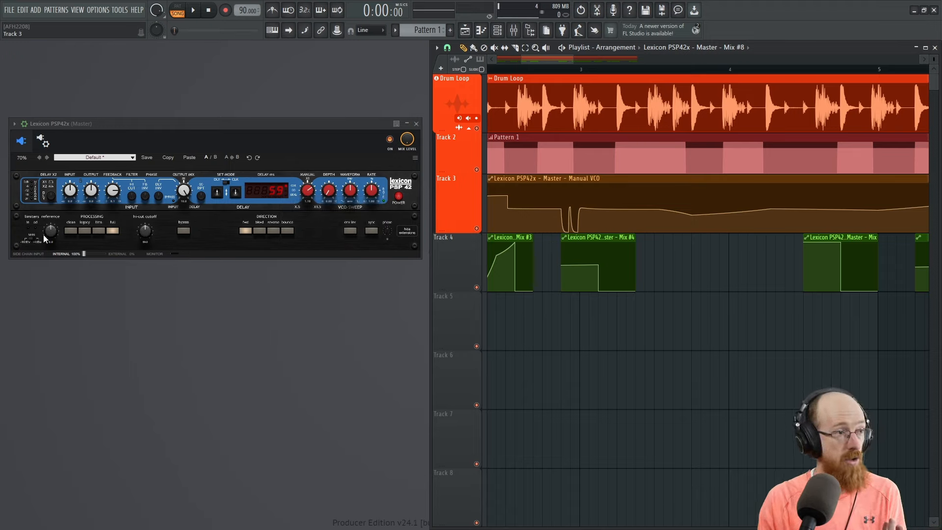
{"action": "mouse_move", "coordinate": [608, 195]}
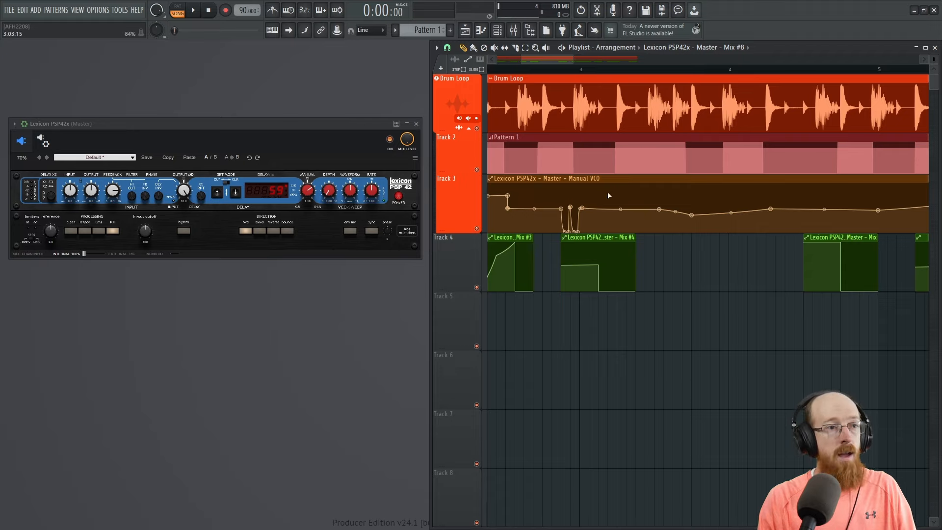
{"action": "scroll", "coordinate": [603, 199], "scroll_direction": "down", "scroll_amount": 5}
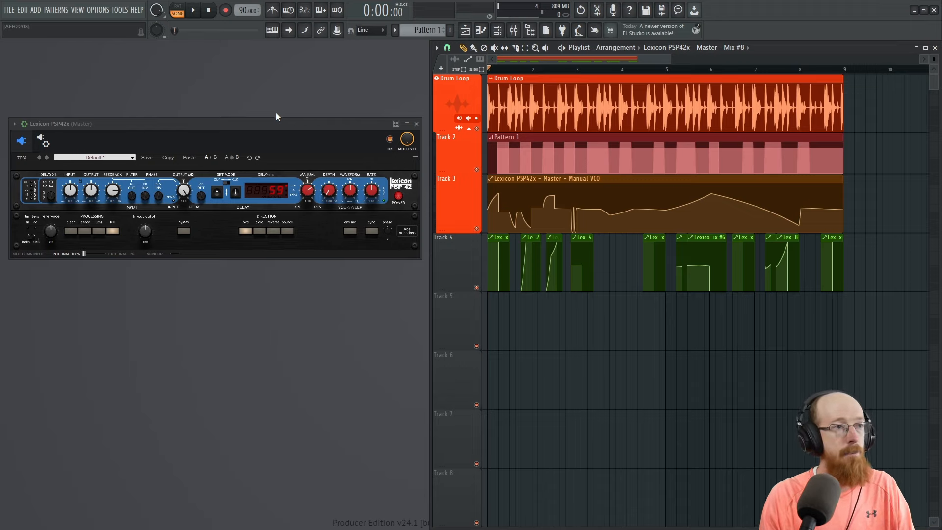
{"action": "left_click_drag", "start_coordinate": [275, 123], "coordinate": [275, 113]}
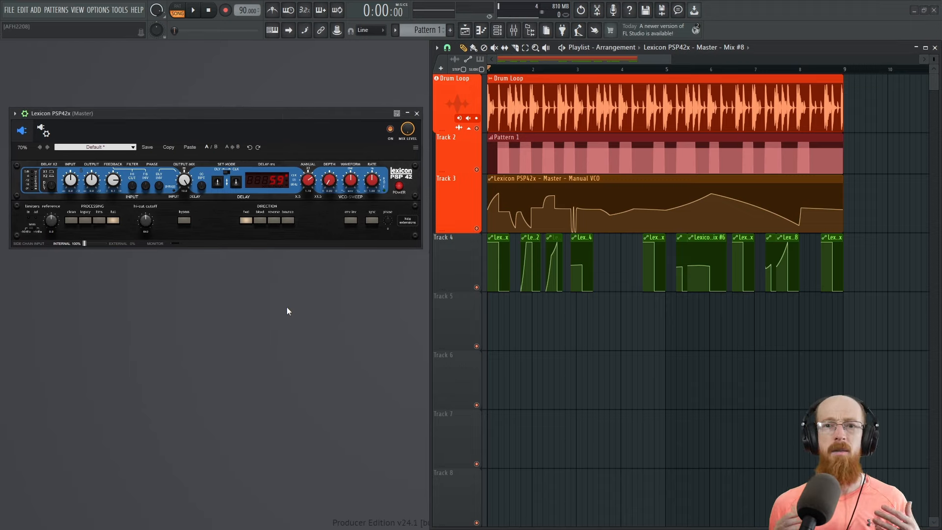